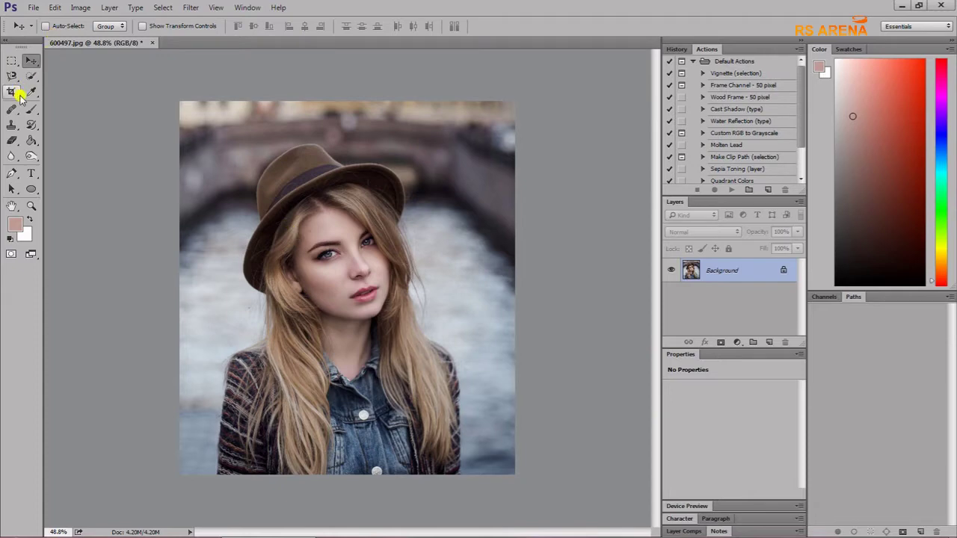
# - Use Quick Selection to select the woman's hat, hair and jacket, excluding the blurred background
pyautogui.click(30, 75)
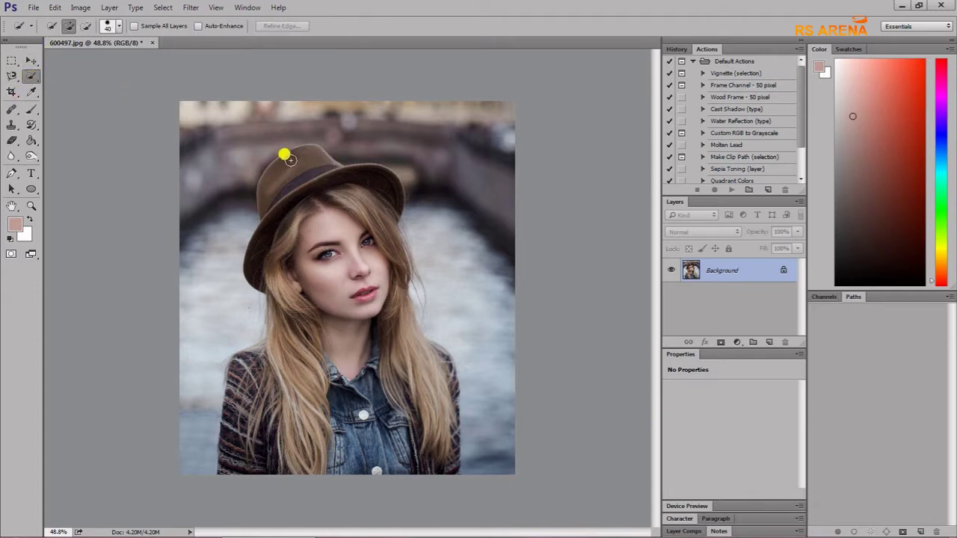
pyautogui.scroll(1, 300, 188)
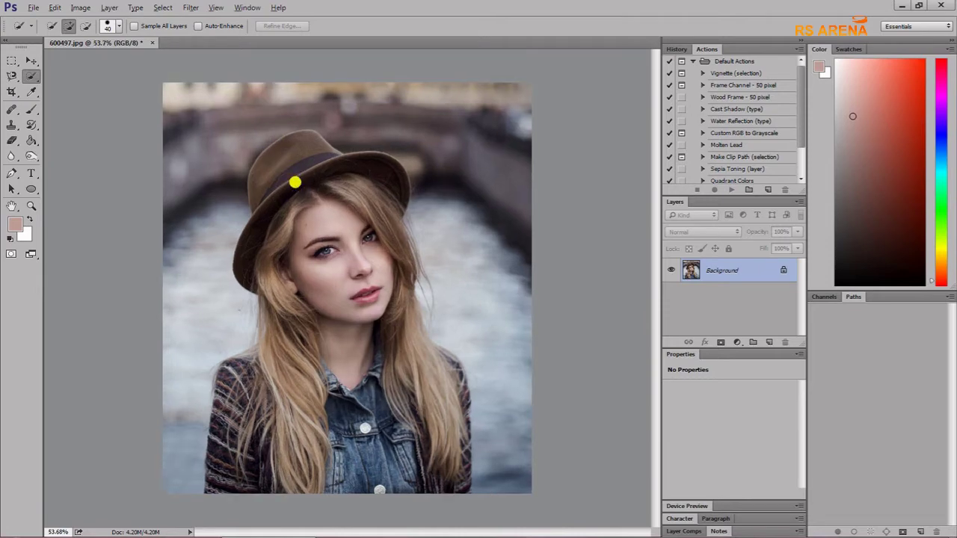
pyautogui.scroll(1, 295, 182)
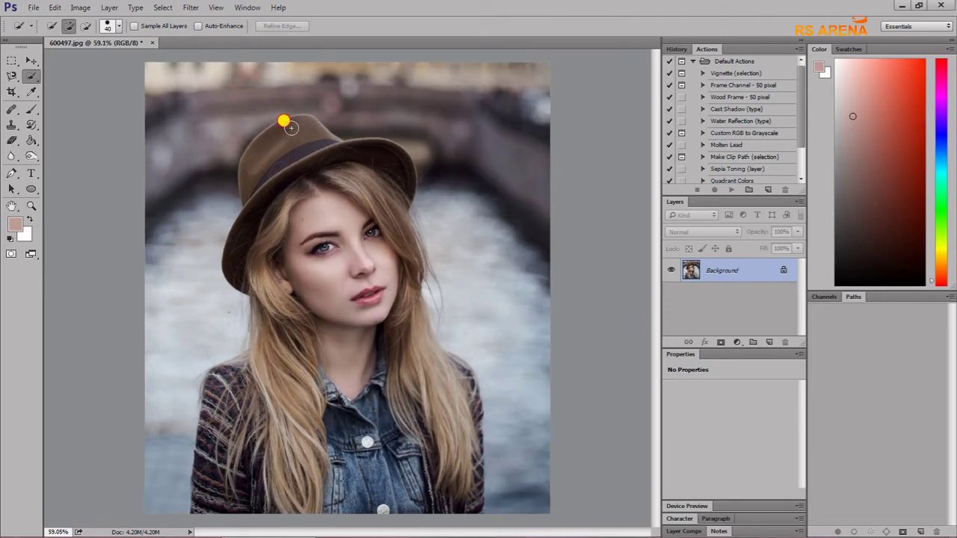
pyautogui.moveTo(307, 125)
pyautogui.mouseDown()
pyautogui.moveTo(403, 160)
pyautogui.moveTo(405, 292)
pyautogui.moveTo(464, 445)
pyautogui.moveTo(471, 497)
pyautogui.moveTo(352, 210)
pyautogui.moveTo(317, 489)
pyautogui.moveTo(324, 202)
pyautogui.moveTo(264, 127)
pyautogui.moveTo(240, 171)
pyautogui.moveTo(228, 238)
pyautogui.moveTo(257, 304)
pyautogui.moveTo(201, 409)
pyautogui.moveTo(194, 499)
pyautogui.moveTo(259, 333)
pyautogui.moveTo(269, 455)
pyautogui.moveTo(244, 391)
pyautogui.moveTo(239, 507)
pyautogui.moveTo(380, 513)
pyautogui.moveTo(444, 378)
pyautogui.moveTo(459, 369)
pyautogui.moveTo(331, 349)
pyautogui.moveTo(205, 391)
pyautogui.moveTo(191, 507)
pyautogui.mouseUp()
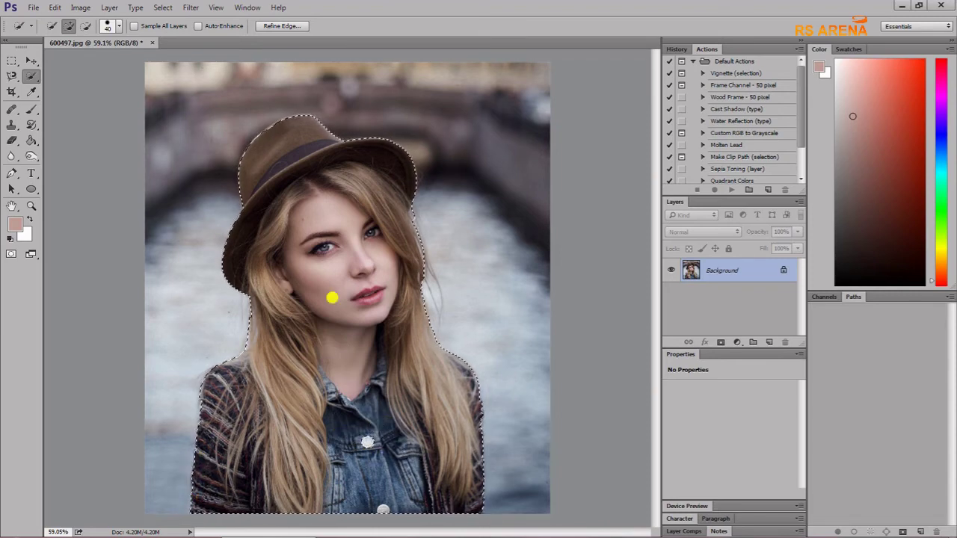
# - Refine the selection edges around the hat, hair and jacket with a size-25 brush and 2.4 px feather
pyautogui.click(282, 27)
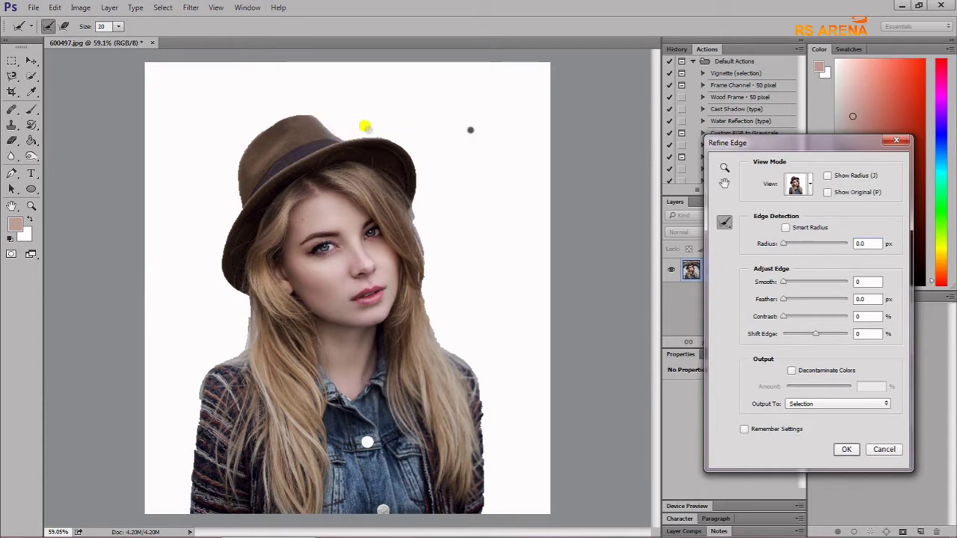
pyautogui.press(']')
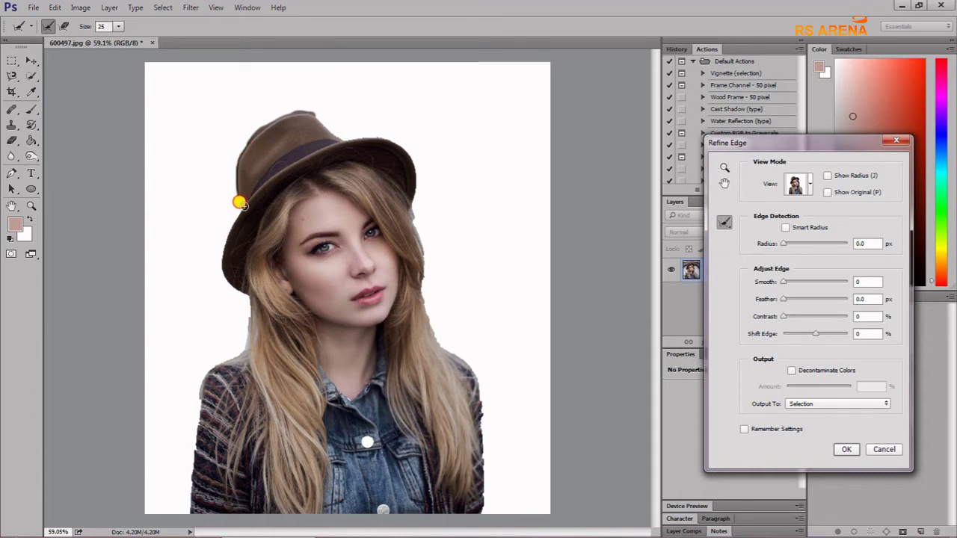
pyautogui.moveTo(247, 204)
pyautogui.mouseDown()
pyautogui.moveTo(236, 198)
pyautogui.moveTo(224, 232)
pyautogui.moveTo(244, 299)
pyautogui.mouseUp()
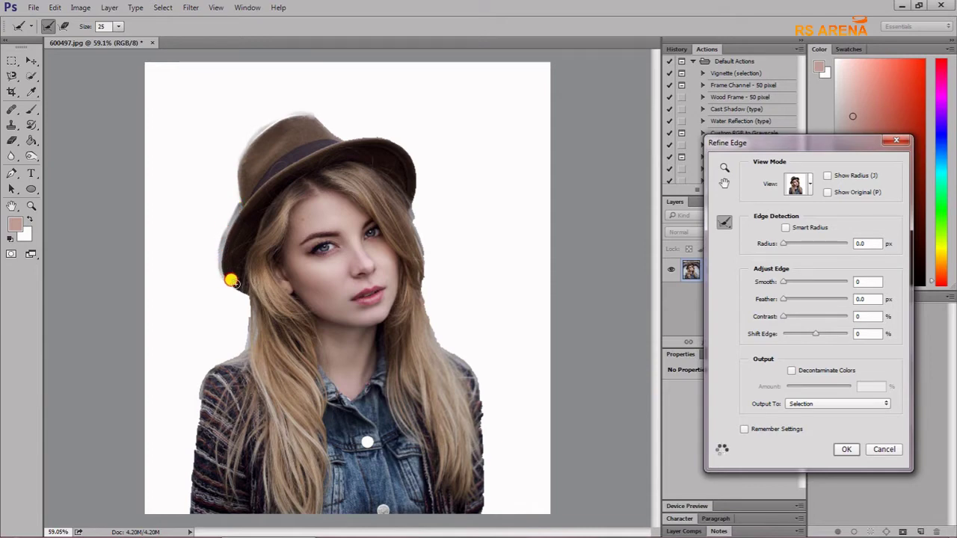
pyautogui.moveTo(244, 299); pyautogui.dragTo(182, 509)
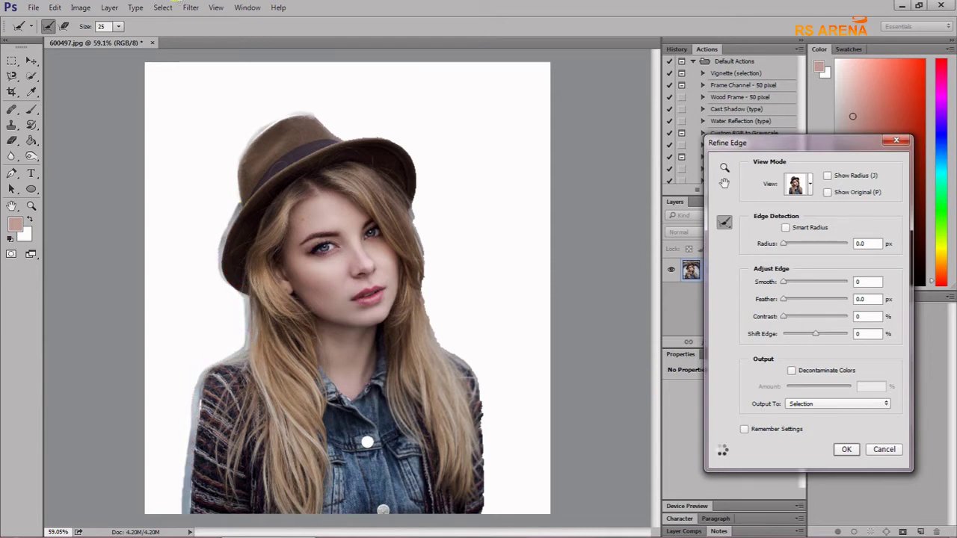
pyautogui.moveTo(317, 116); pyautogui.dragTo(422, 300)
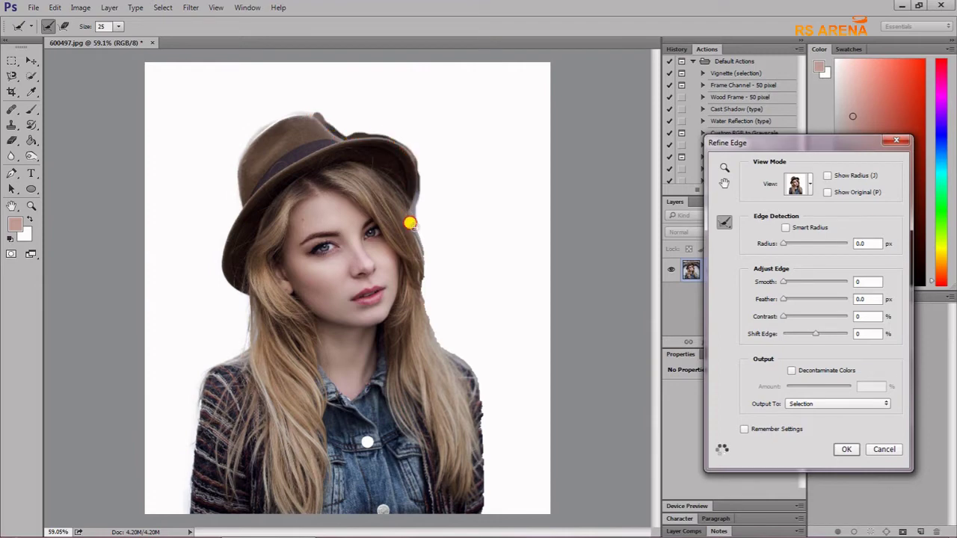
pyautogui.moveTo(422, 300); pyautogui.dragTo(476, 499)
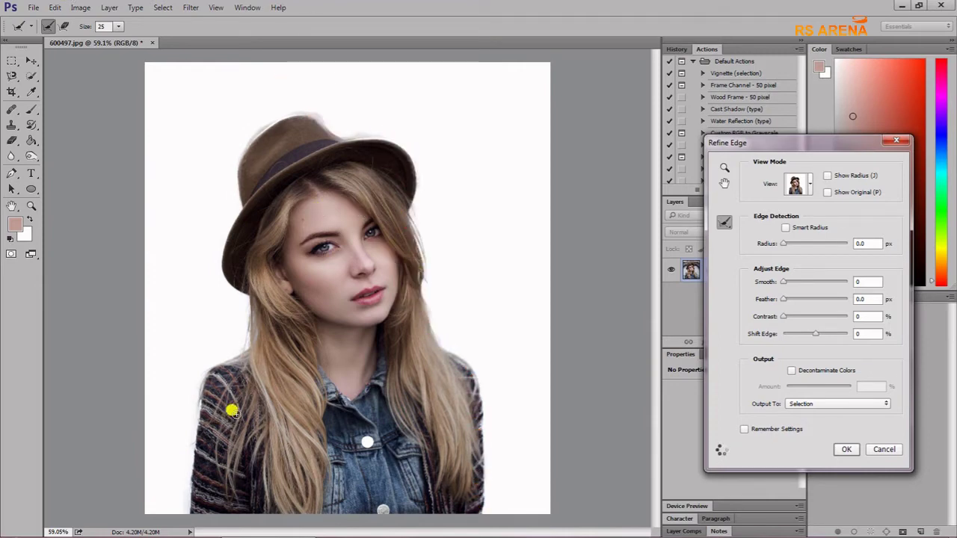
pyautogui.moveTo(196, 397); pyautogui.dragTo(199, 416)
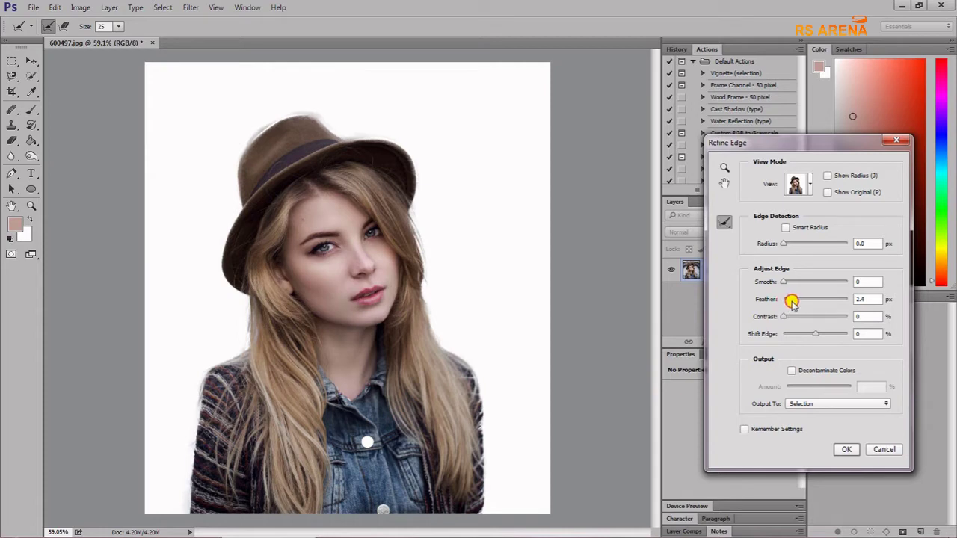
pyautogui.moveTo(793, 303); pyautogui.dragTo(793, 304)
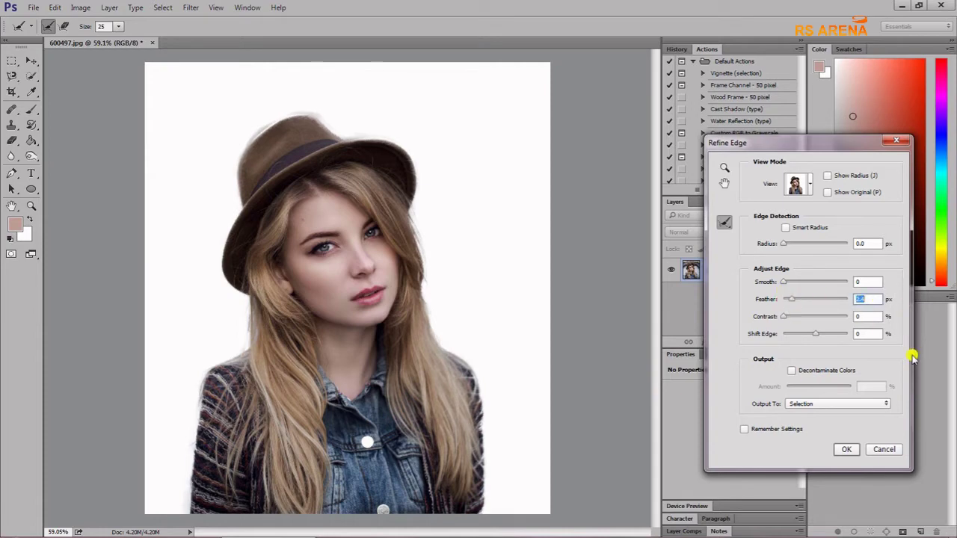
pyautogui.click(849, 450)
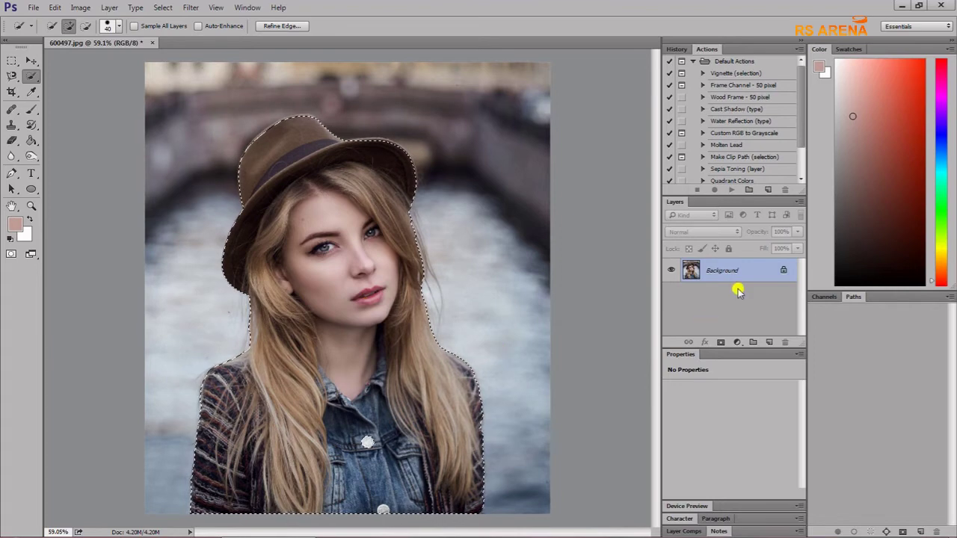
# - Mask out the background and apply the mask permanently to Layer 0
pyautogui.click(718, 343)
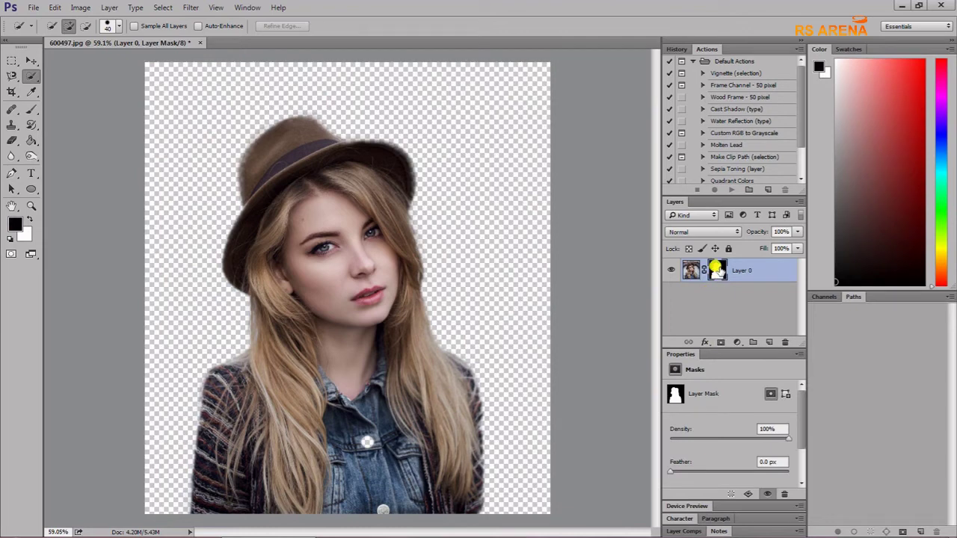
pyautogui.moveTo(716, 271); pyautogui.dragTo(785, 344)
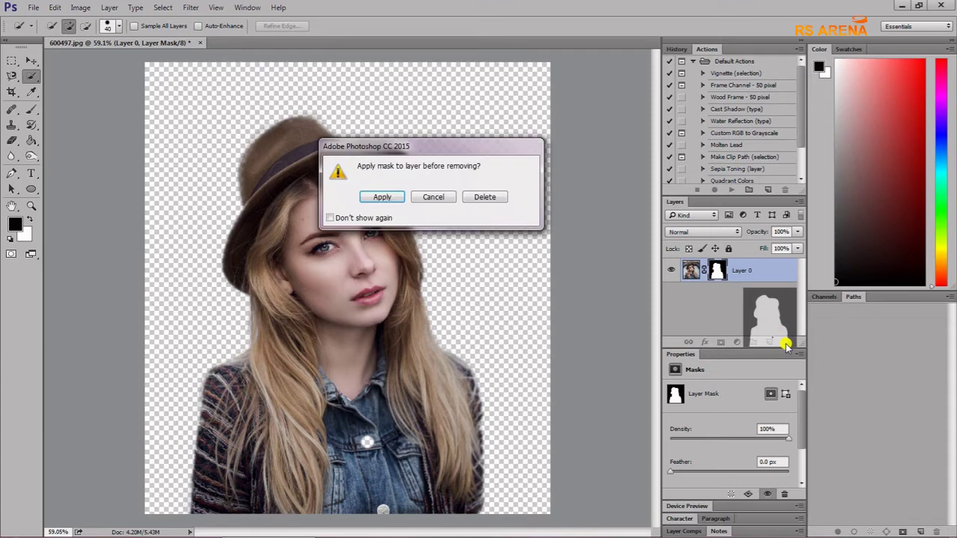
pyautogui.click(385, 198)
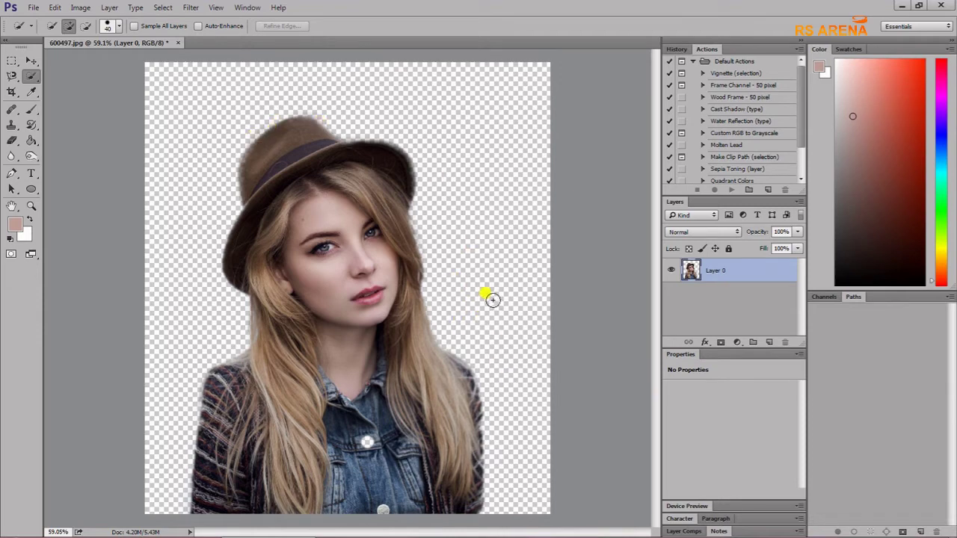
# - Create a new 1000 × 1000 px document with a white background
pyautogui.click(33, 9)
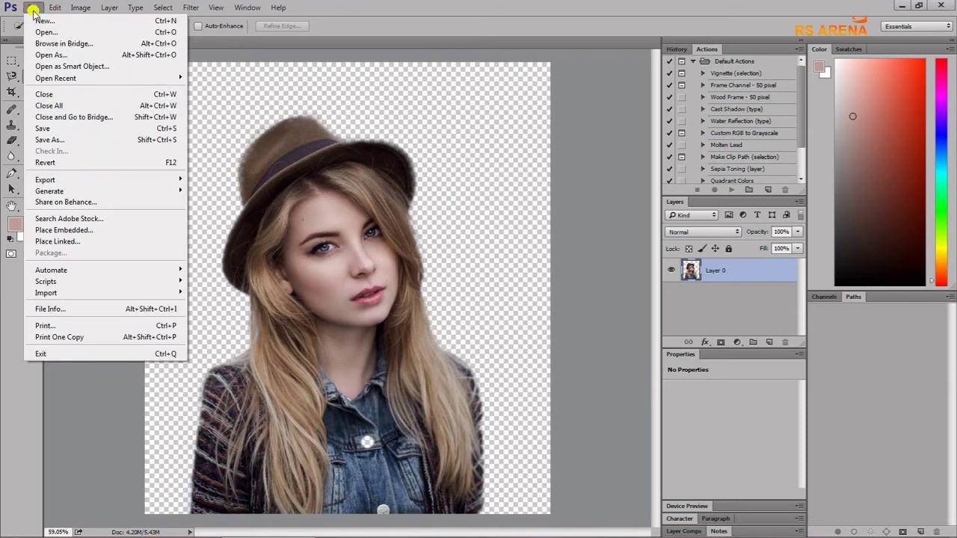
pyautogui.click(39, 21)
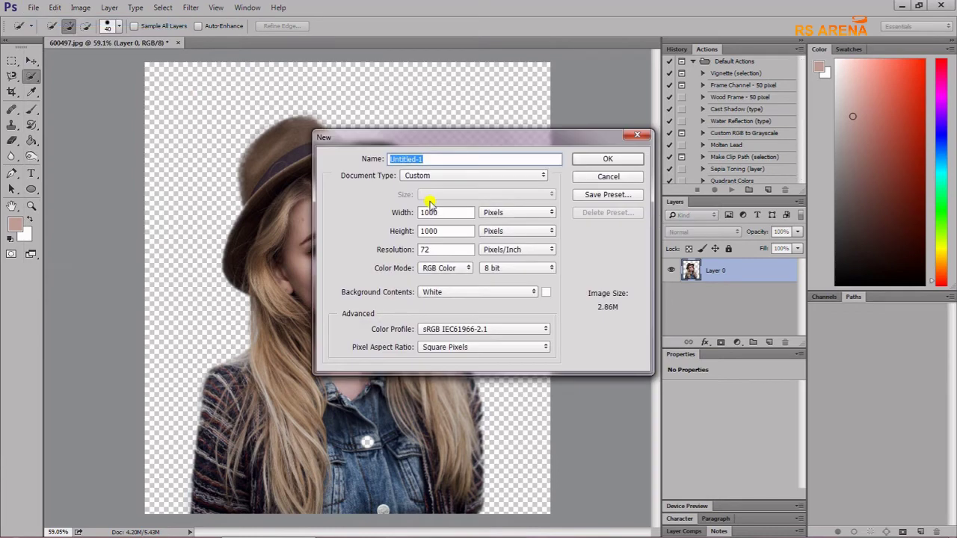
pyautogui.moveTo(444, 212)
pyautogui.mouseDown()
pyautogui.moveTo(413, 211)
pyautogui.moveTo(424, 232)
pyautogui.mouseUp()
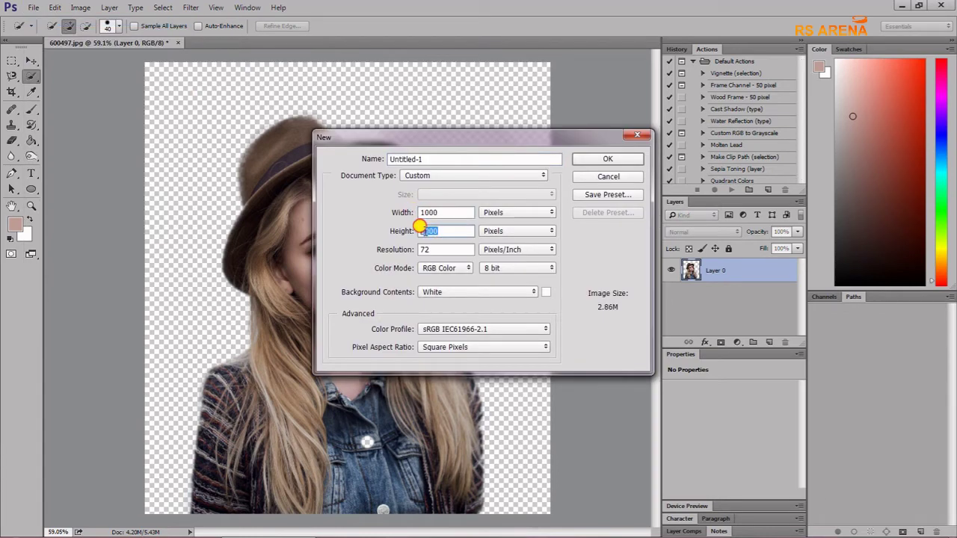
pyautogui.click(591, 161)
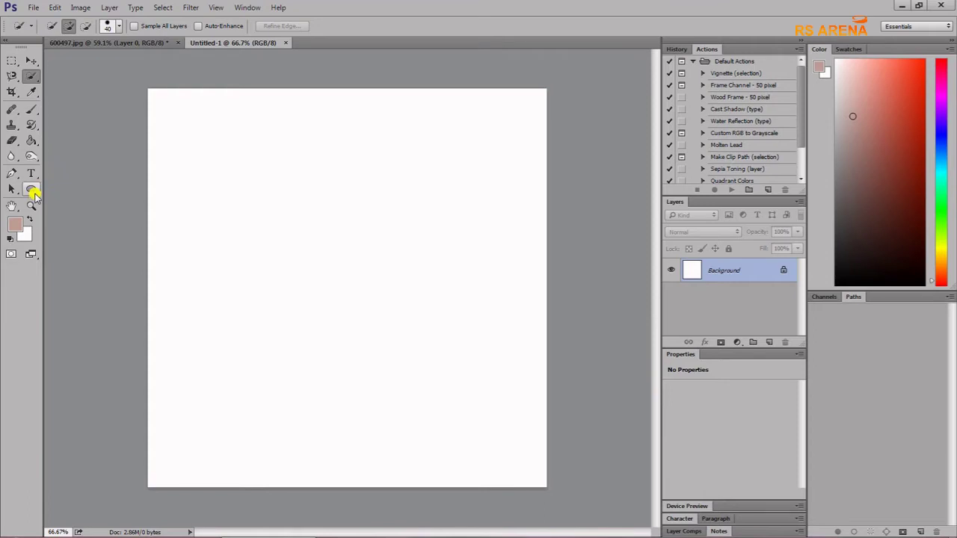
# - Draw a large circle near the canvas centre with the Ellipse Tool
pyautogui.click(31, 189)
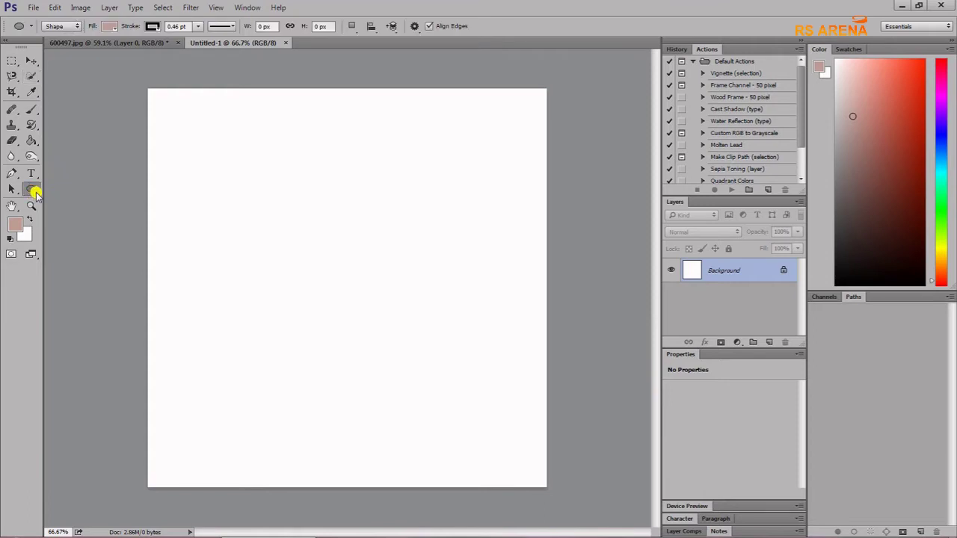
pyautogui.moveTo(35, 191); pyautogui.dragTo(59, 187)
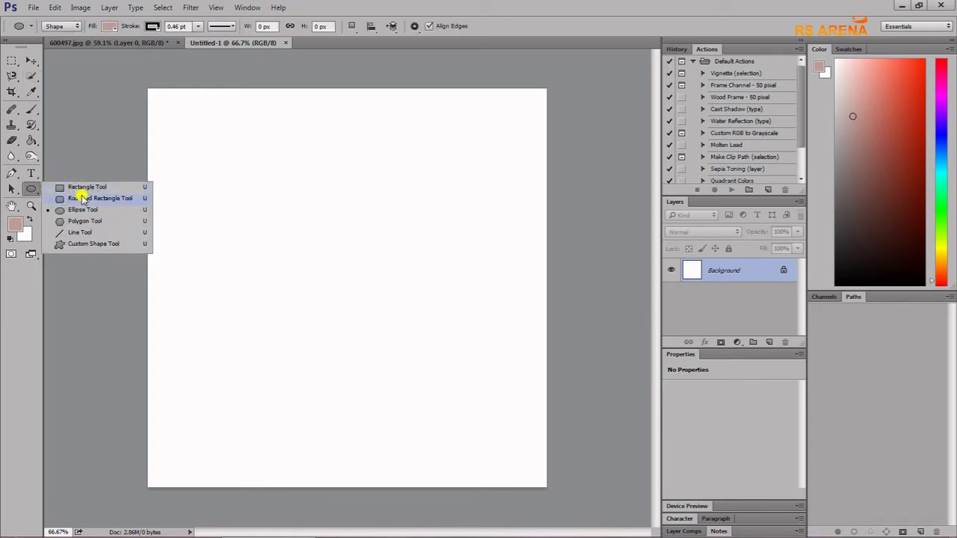
pyautogui.moveTo(82, 213)
pyautogui.mouseDown()
pyautogui.moveTo(80, 187)
pyautogui.moveTo(101, 214)
pyautogui.mouseUp()
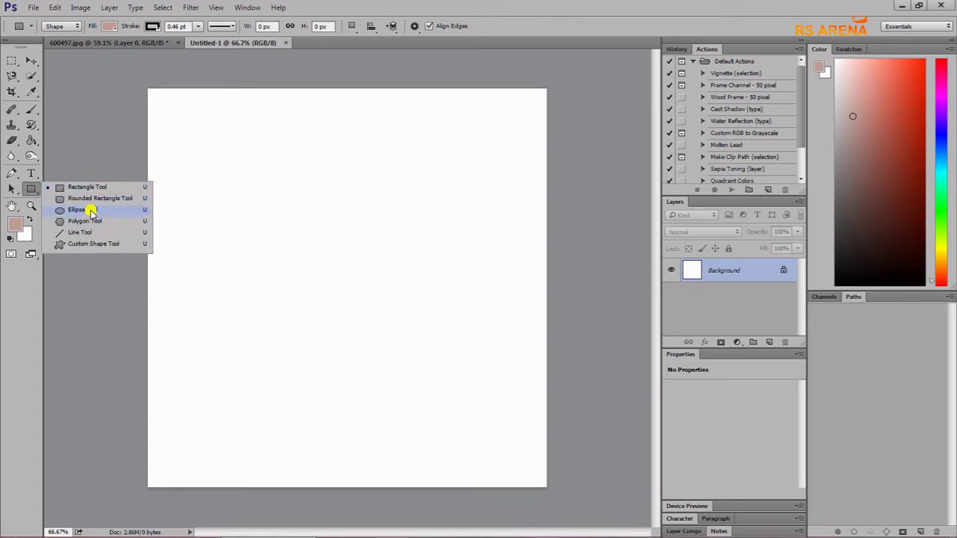
pyautogui.click(89, 212)
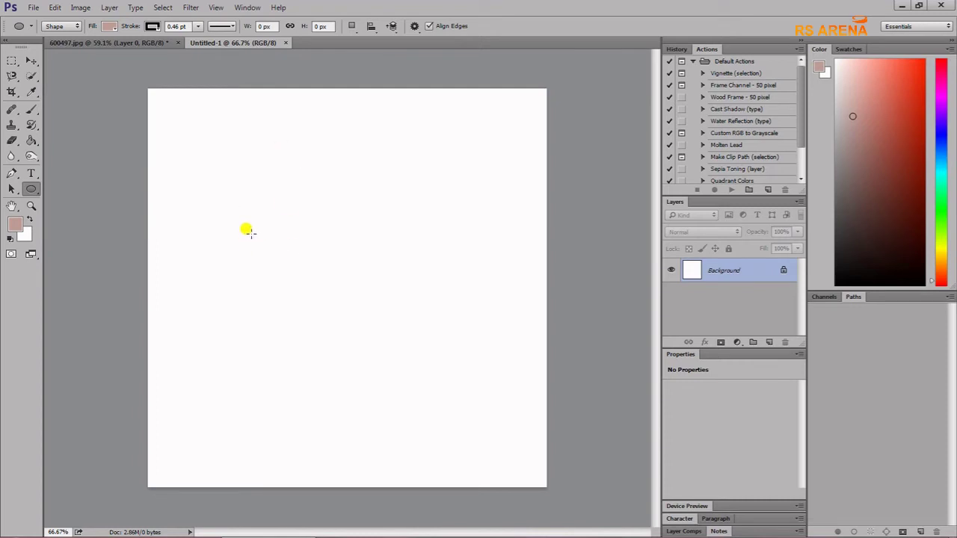
pyautogui.moveTo(237, 222)
pyautogui.mouseDown()
pyautogui.moveTo(424, 394)
pyautogui.moveTo(450, 438)
pyautogui.mouseUp()
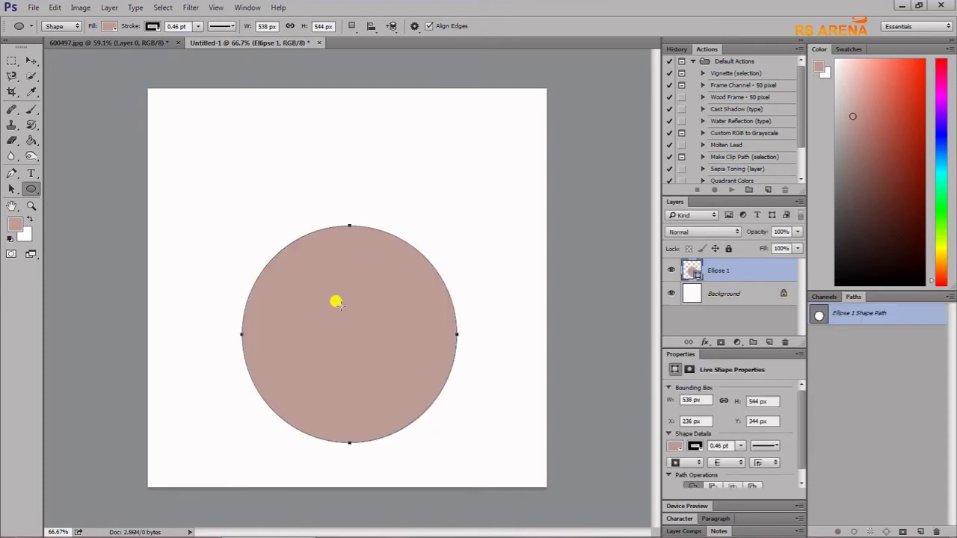
pyautogui.press('Return')
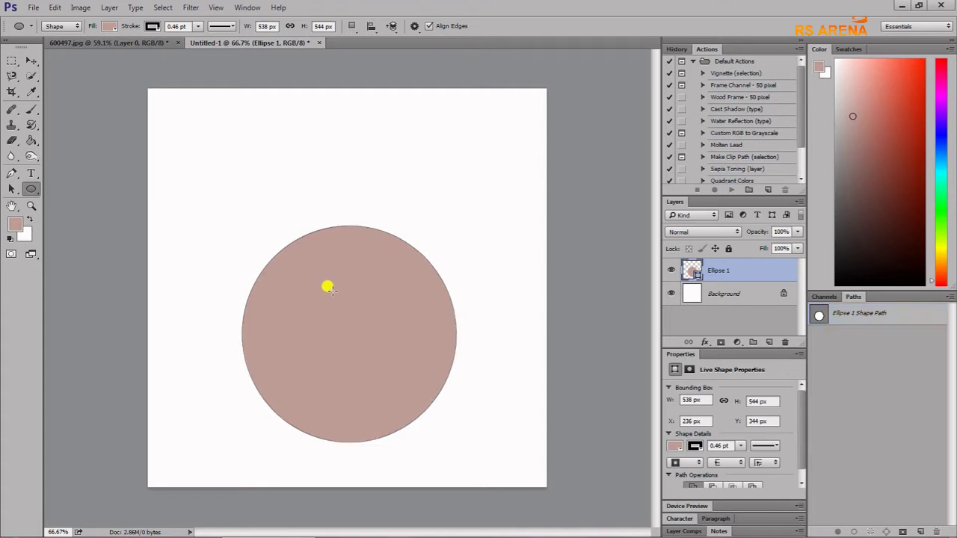
# - Shift the circle up and left, and set the foreground colour to bright yellow
pyautogui.click(32, 60)
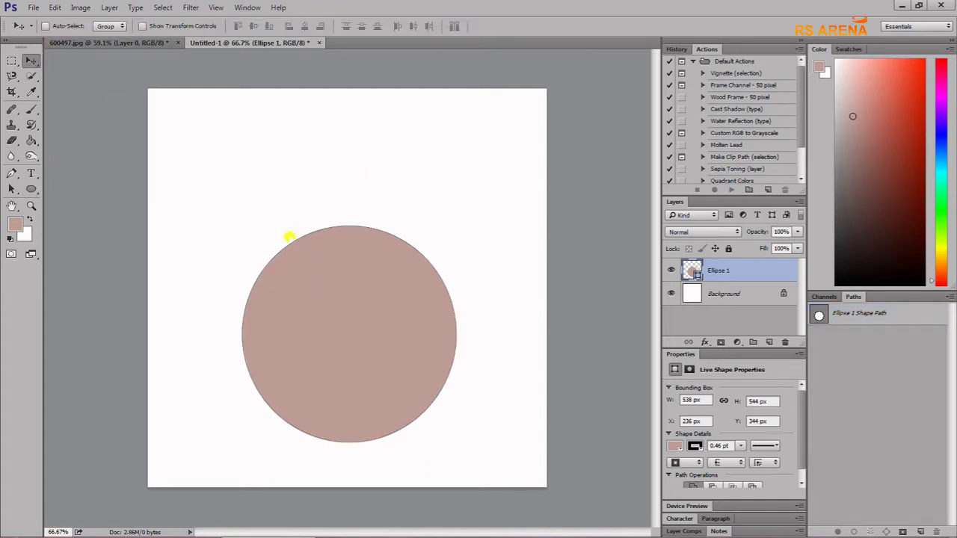
pyautogui.moveTo(320, 288); pyautogui.dragTo(308, 261)
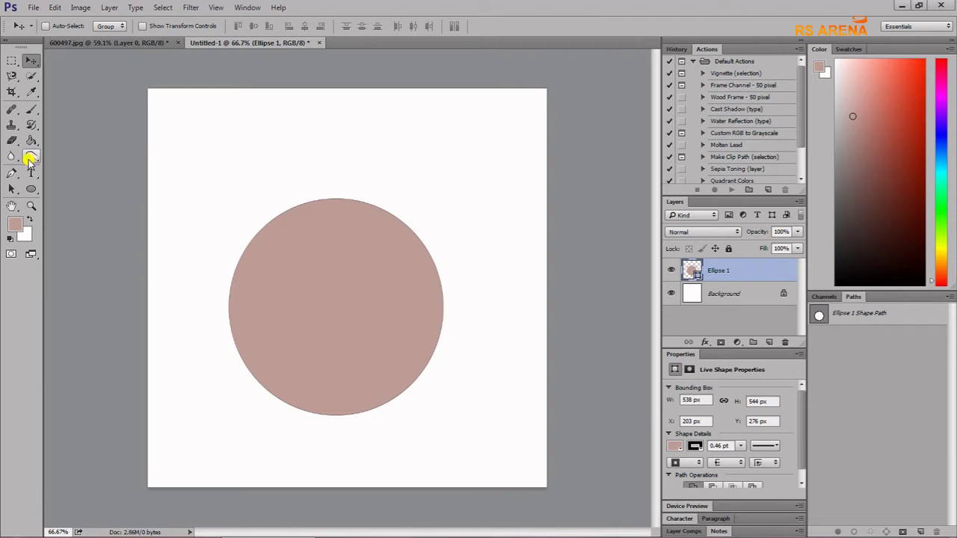
pyautogui.click(15, 224)
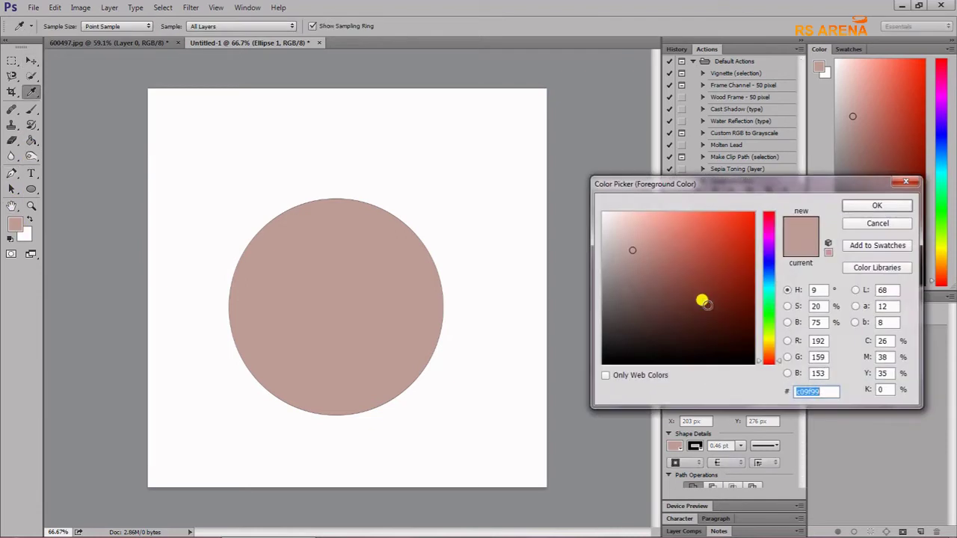
pyautogui.click(772, 341)
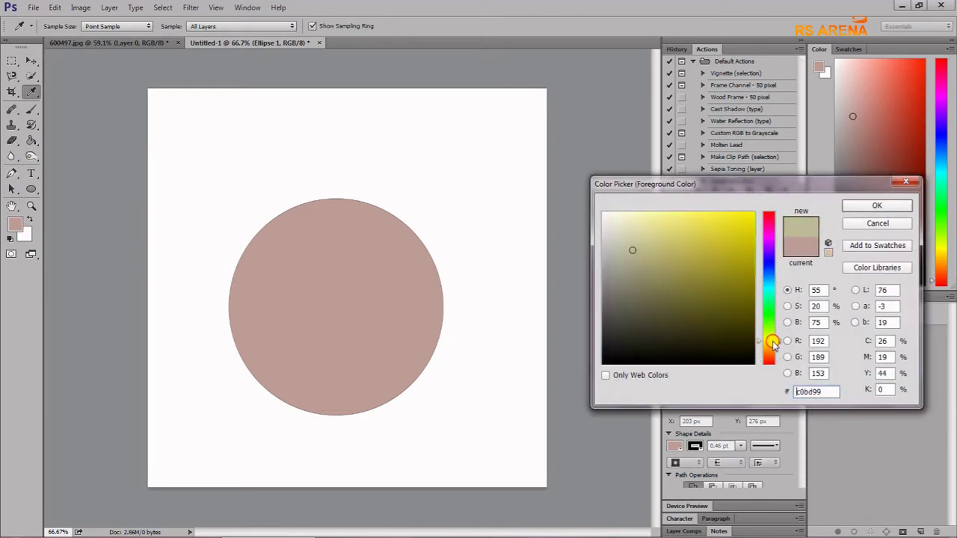
pyautogui.moveTo(708, 232)
pyautogui.mouseDown()
pyautogui.moveTo(721, 241)
pyautogui.moveTo(737, 229)
pyautogui.mouseUp()
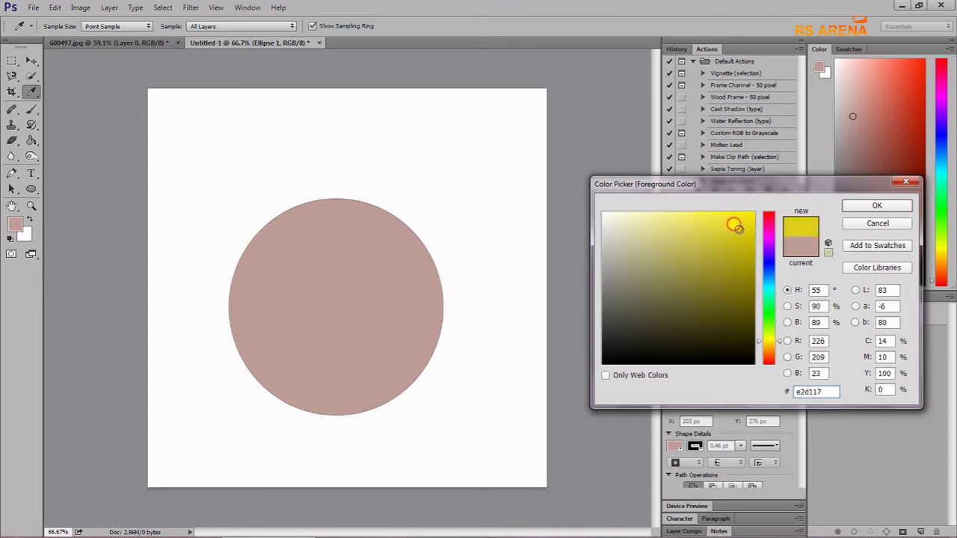
pyautogui.click(887, 207)
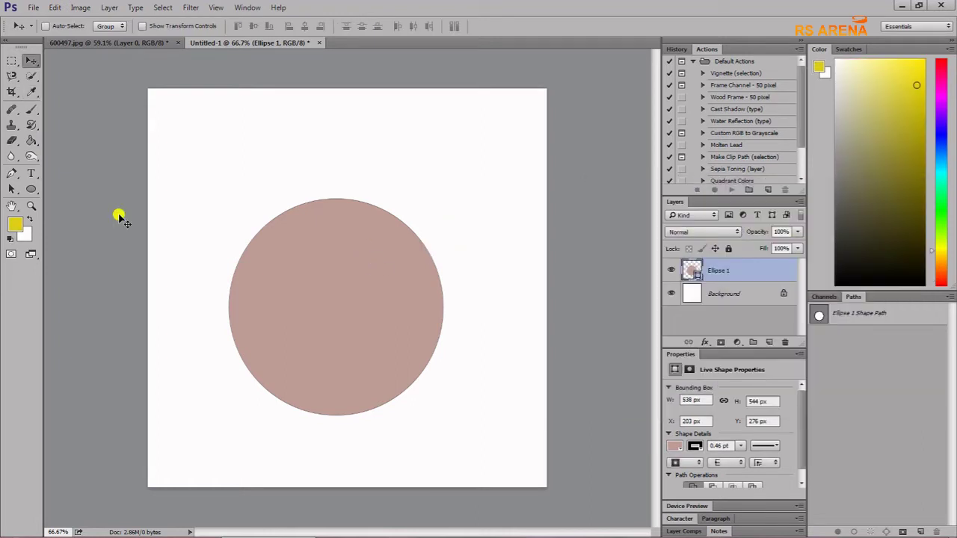
# - Rasterize Ellipse 1, fill the circle yellow, and return to the 600497.jpg document
pyautogui.rightClick(710, 274)
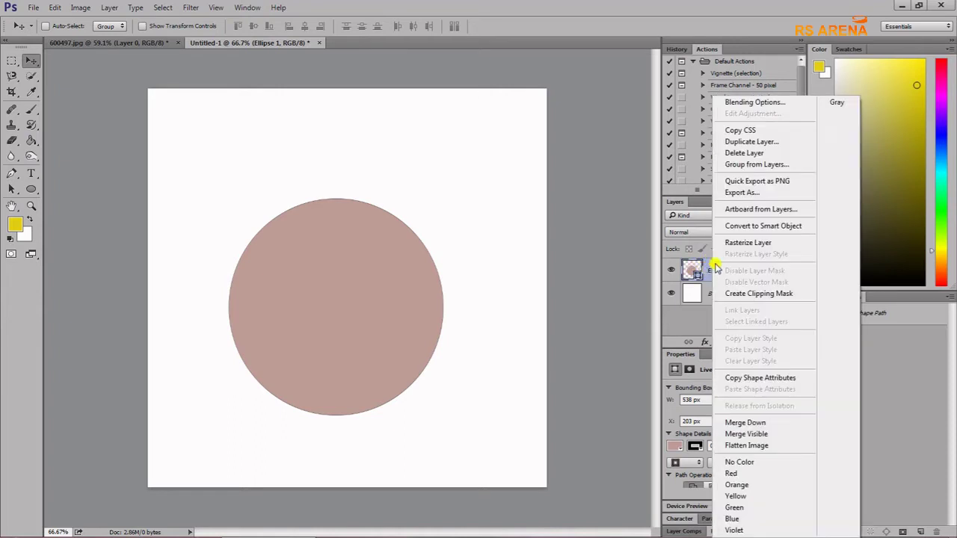
pyautogui.click(740, 243)
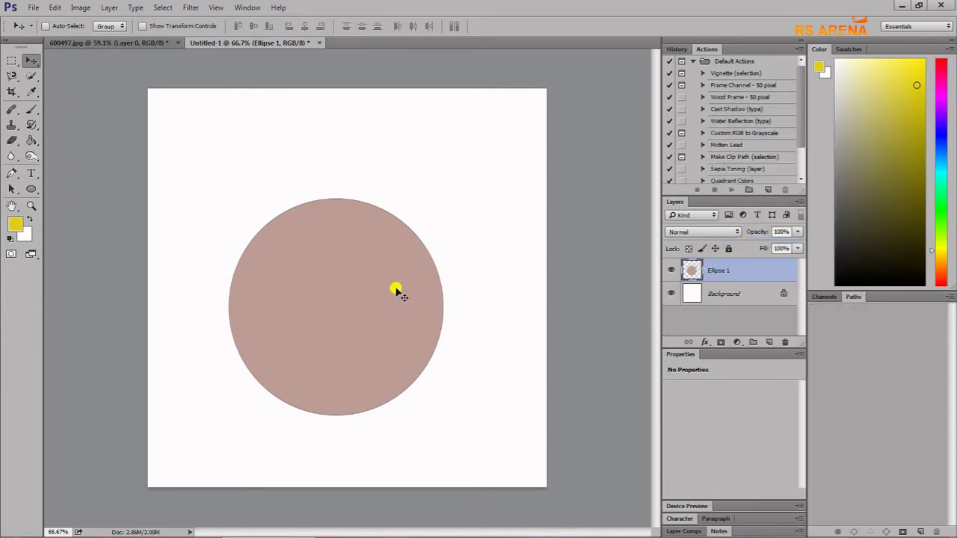
pyautogui.click(29, 142)
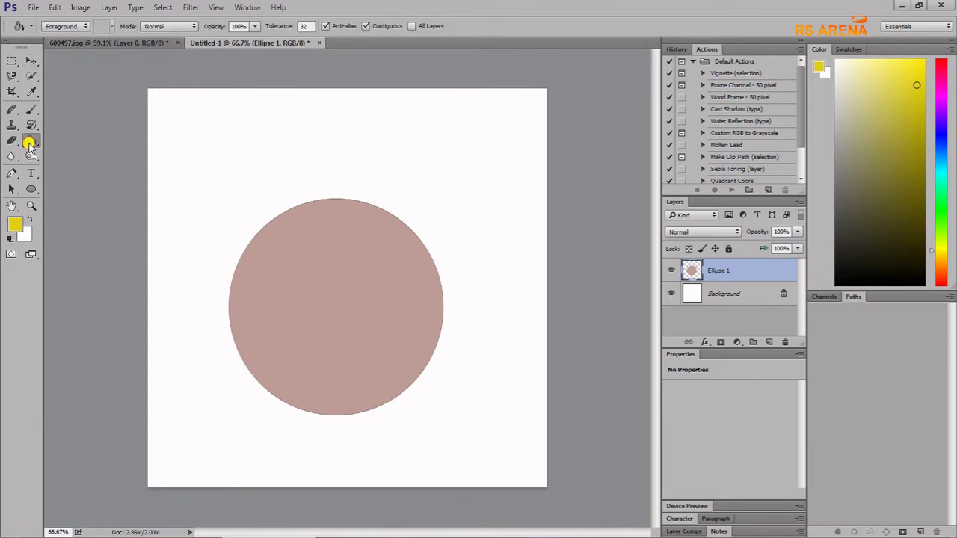
pyautogui.click(327, 282)
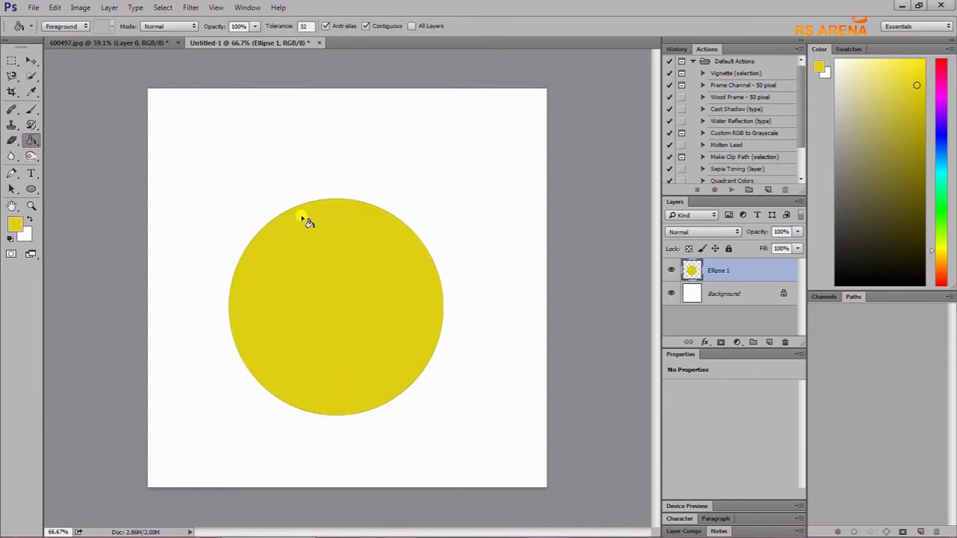
pyautogui.click(143, 43)
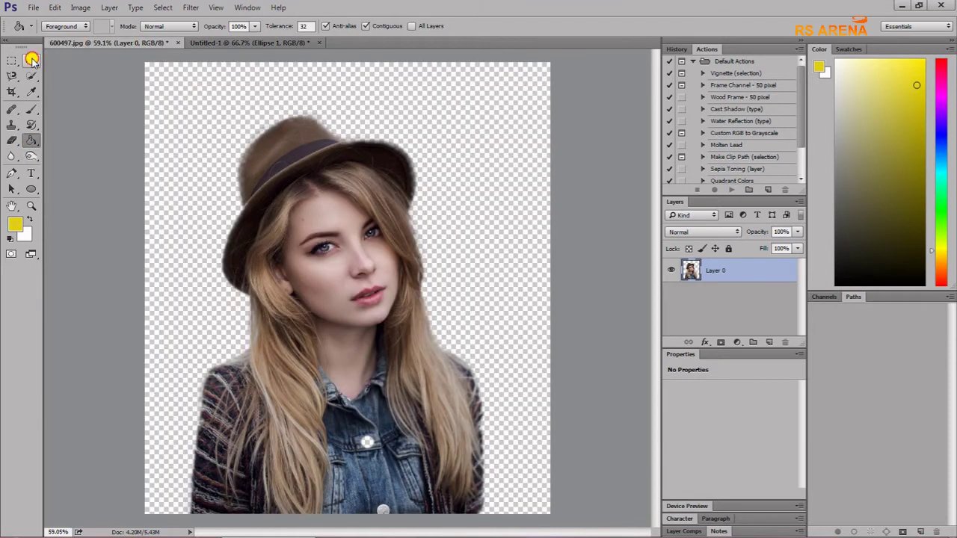
# - Copy the cut-out woman into Untitled-1 as Layer 1, scaled to about 58% over the circle
pyautogui.click(31, 60)
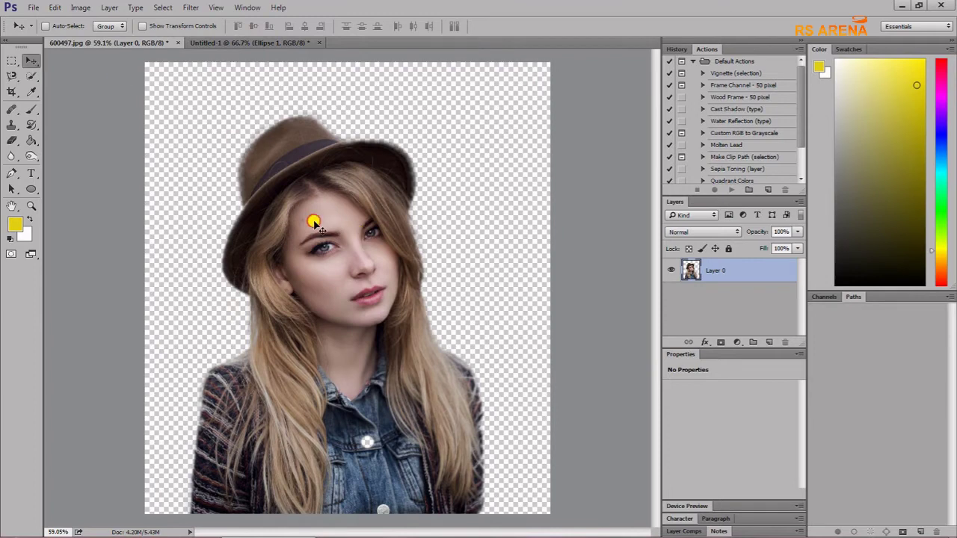
pyautogui.moveTo(313, 222); pyautogui.dragTo(343, 273)
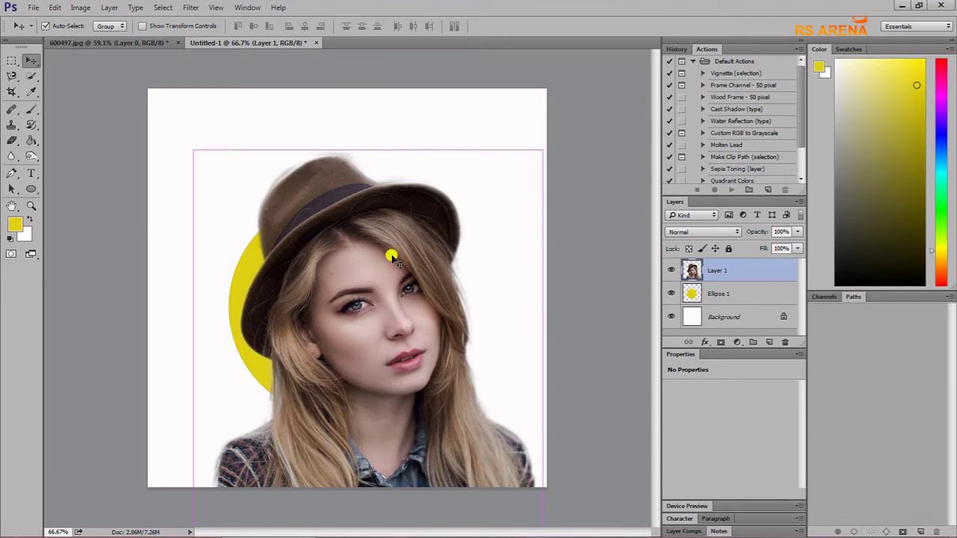
pyautogui.hotkey('ctrl', 't')
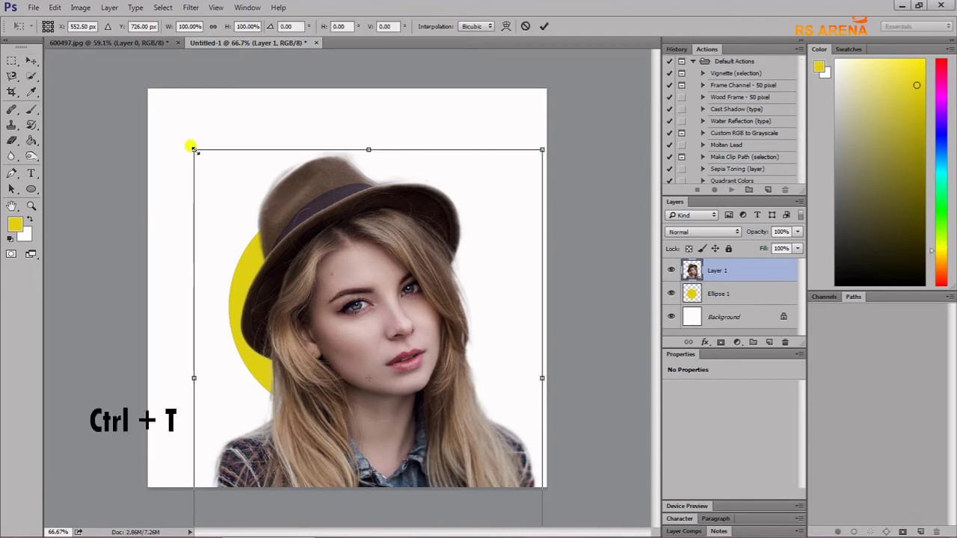
pyautogui.moveTo(193, 149); pyautogui.dragTo(270, 245)
pyautogui.moveTo(344, 302); pyautogui.dragTo(311, 215)
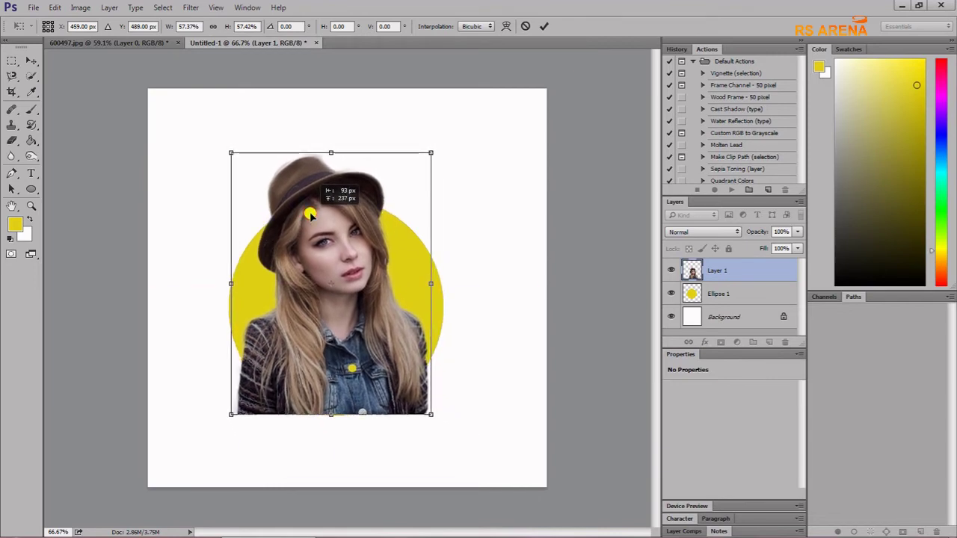
pyautogui.moveTo(229, 149); pyautogui.dragTo(227, 145)
pyautogui.press('Down')
pyautogui.press('Down')
pyautogui.press('Down')
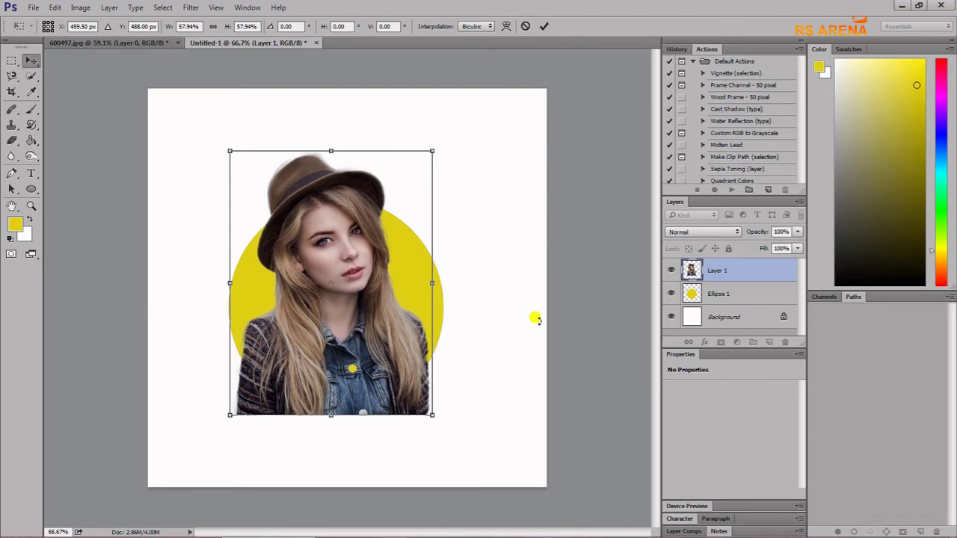
pyautogui.press('Return')
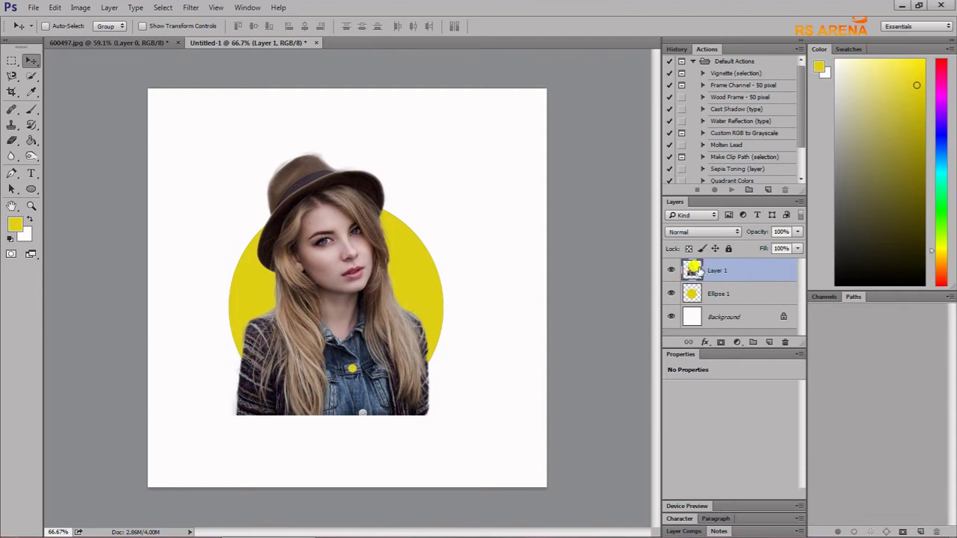
# - Lower Layer 1's opacity to 48% and zoom in on the canvas
pyautogui.click(797, 233)
pyautogui.moveTo(790, 247); pyautogui.dragTo(766, 249)
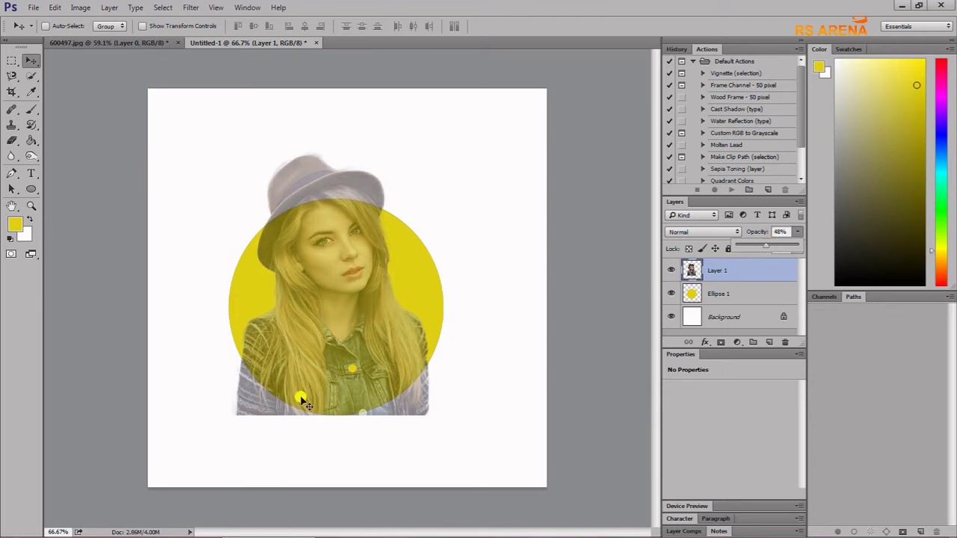
pyautogui.scroll(3, 274, 414)
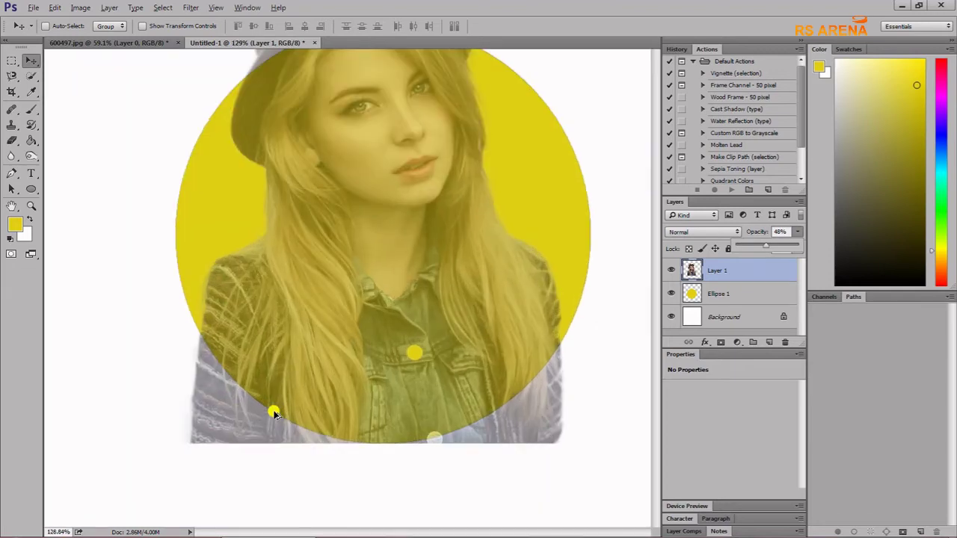
pyautogui.scroll(2, 225, 390)
pyautogui.scroll(1, 225, 390)
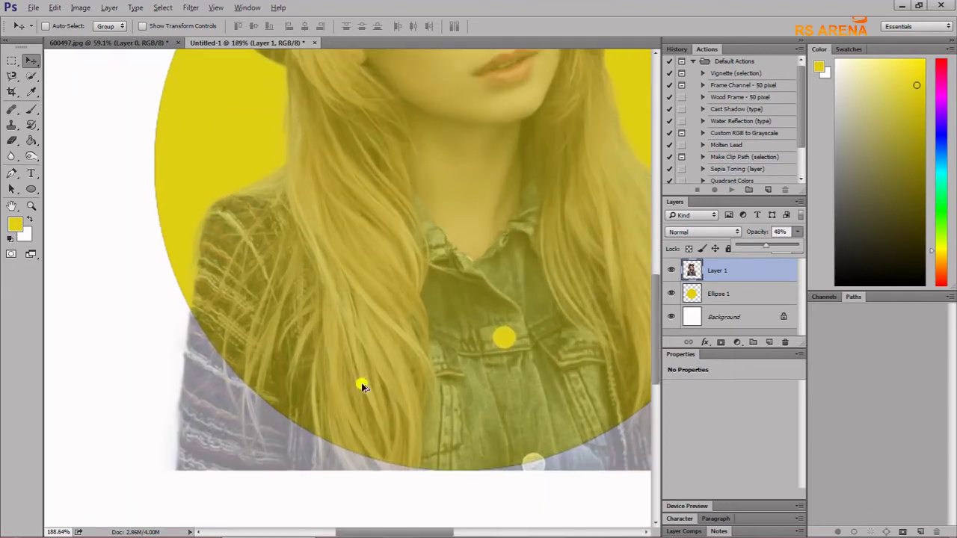
pyautogui.scroll(1, 361, 386)
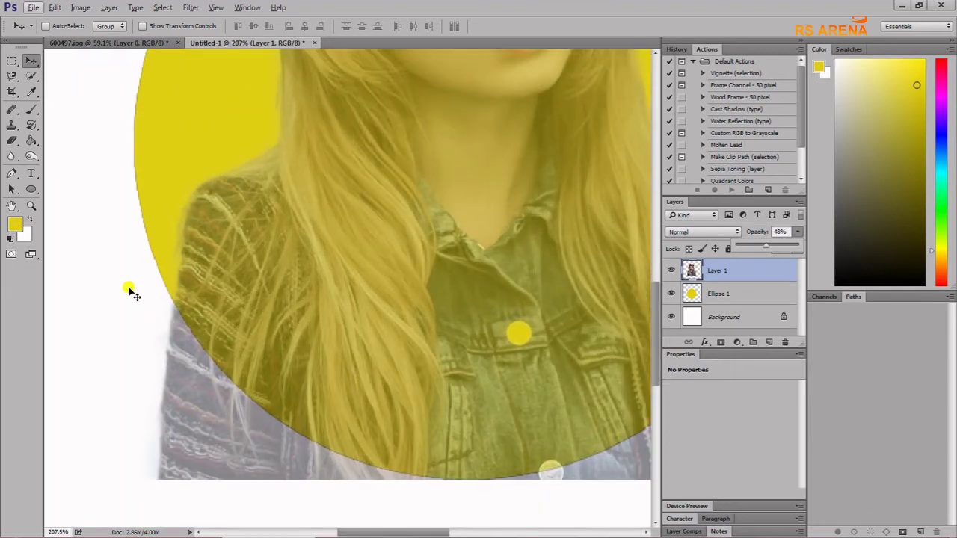
# - Erase the photo's lower-left and right edges lying outside the yellow circle
pyautogui.click(11, 140)
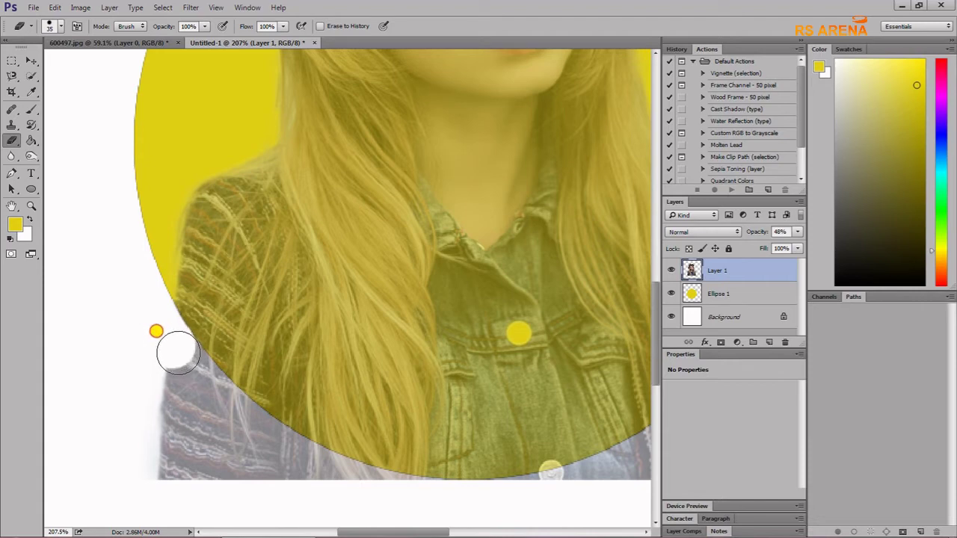
pyautogui.moveTo(175, 348)
pyautogui.mouseDown()
pyautogui.moveTo(192, 376)
pyautogui.moveTo(166, 406)
pyautogui.moveTo(160, 464)
pyautogui.moveTo(195, 372)
pyautogui.moveTo(186, 363)
pyautogui.moveTo(214, 397)
pyautogui.moveTo(199, 379)
pyautogui.mouseUp()
pyautogui.moveTo(174, 344)
pyautogui.mouseDown()
pyautogui.moveTo(239, 417)
pyautogui.moveTo(212, 432)
pyautogui.mouseUp()
pyautogui.hscroll(1, 411, 337)
pyautogui.hscroll(2, 524, 336)
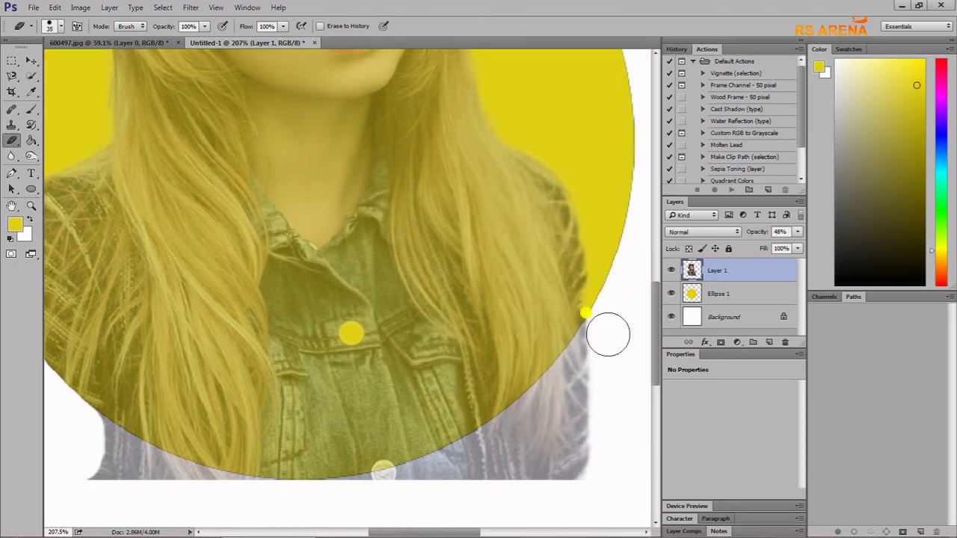
pyautogui.moveTo(608, 332)
pyautogui.mouseDown()
pyautogui.moveTo(558, 391)
pyautogui.moveTo(572, 412)
pyautogui.moveTo(474, 465)
pyautogui.moveTo(524, 418)
pyautogui.moveTo(501, 442)
pyautogui.mouseUp()
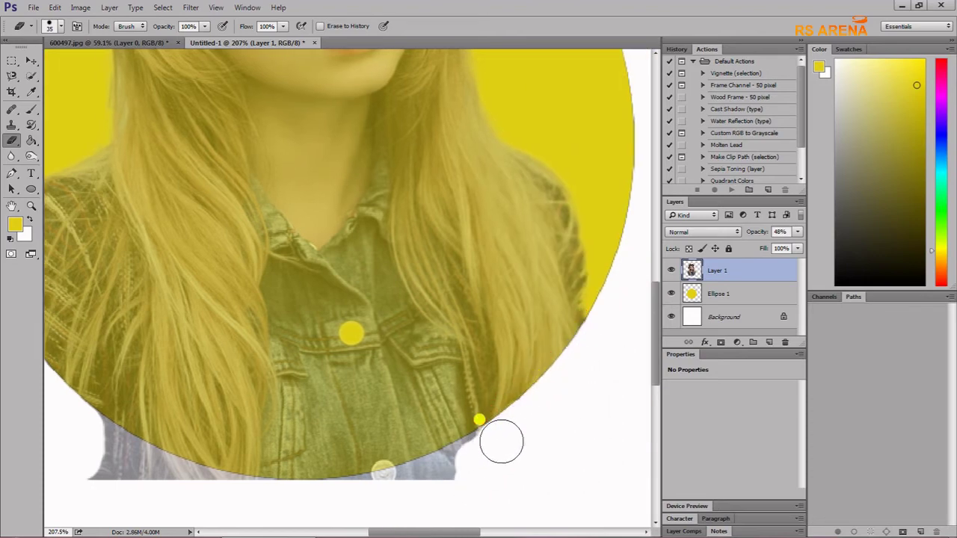
pyautogui.hotkey('ctrl', 'z')
pyautogui.moveTo(604, 399)
pyautogui.mouseDown()
pyautogui.moveTo(547, 489)
pyautogui.moveTo(530, 418)
pyautogui.moveTo(460, 464)
pyautogui.mouseUp()
# - Erase the denim jacket spilling below the circle's bottom edge, then zoom back out
pyautogui.scroll(-2, 464, 464)
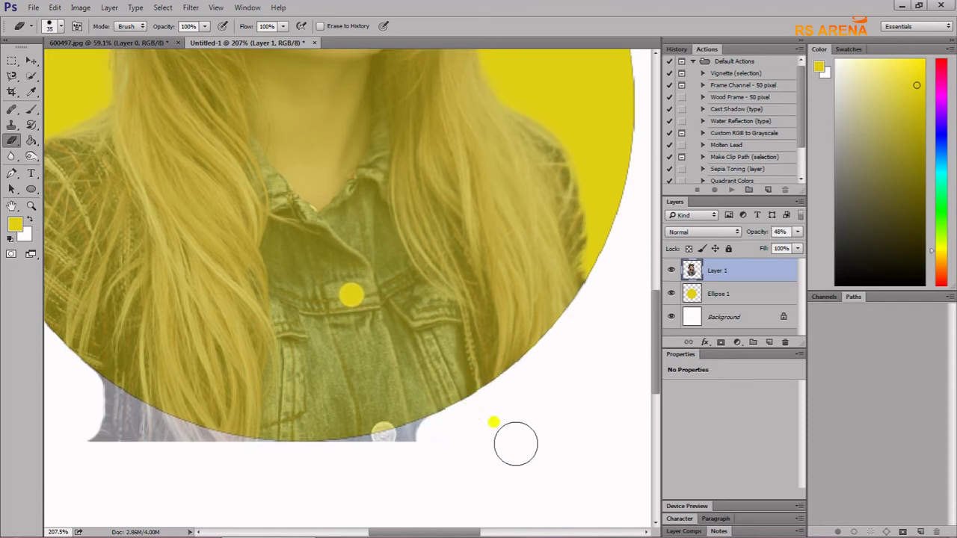
pyautogui.moveTo(515, 444); pyautogui.dragTo(406, 448)
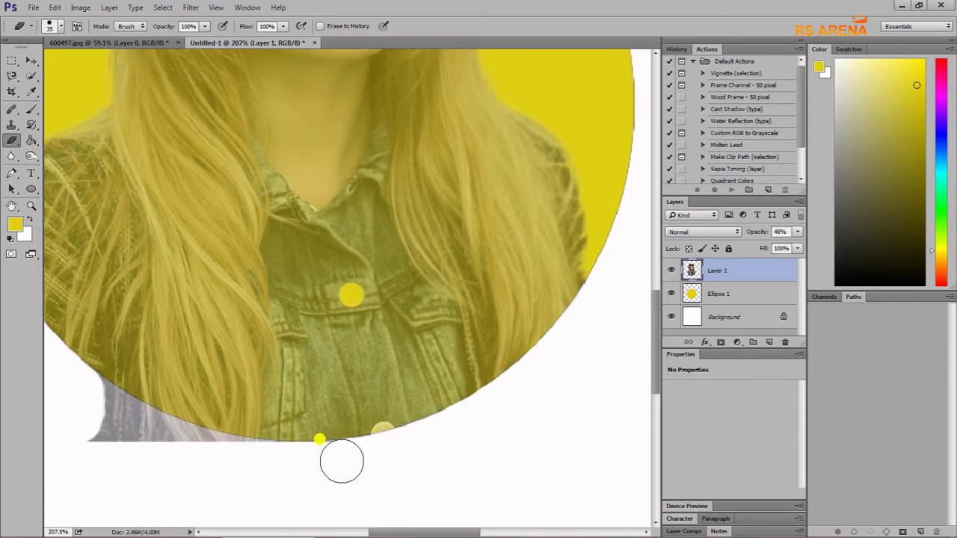
pyautogui.moveTo(90, 395)
pyautogui.mouseDown()
pyautogui.moveTo(100, 401)
pyautogui.moveTo(96, 433)
pyautogui.moveTo(133, 419)
pyautogui.moveTo(199, 451)
pyautogui.moveTo(267, 462)
pyautogui.mouseUp()
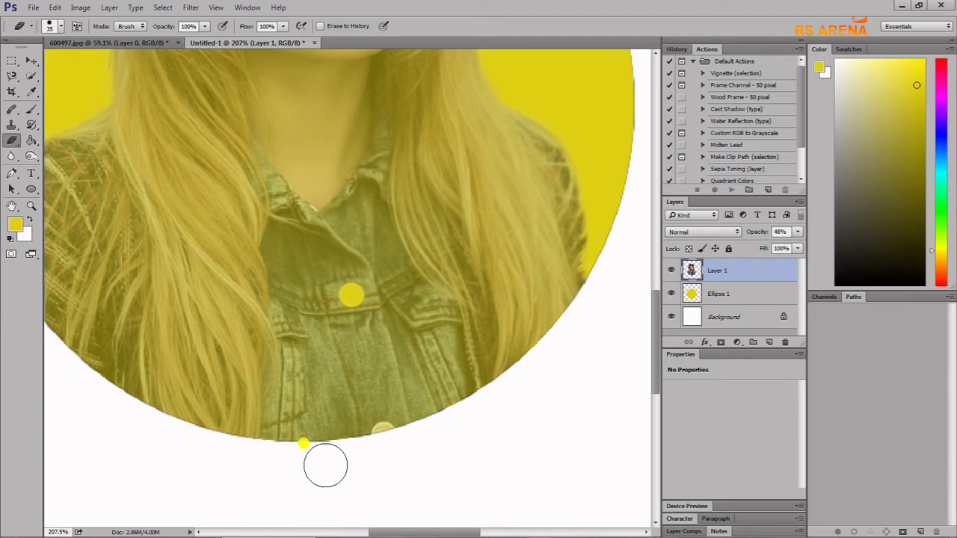
pyautogui.scroll(-1, 303, 374)
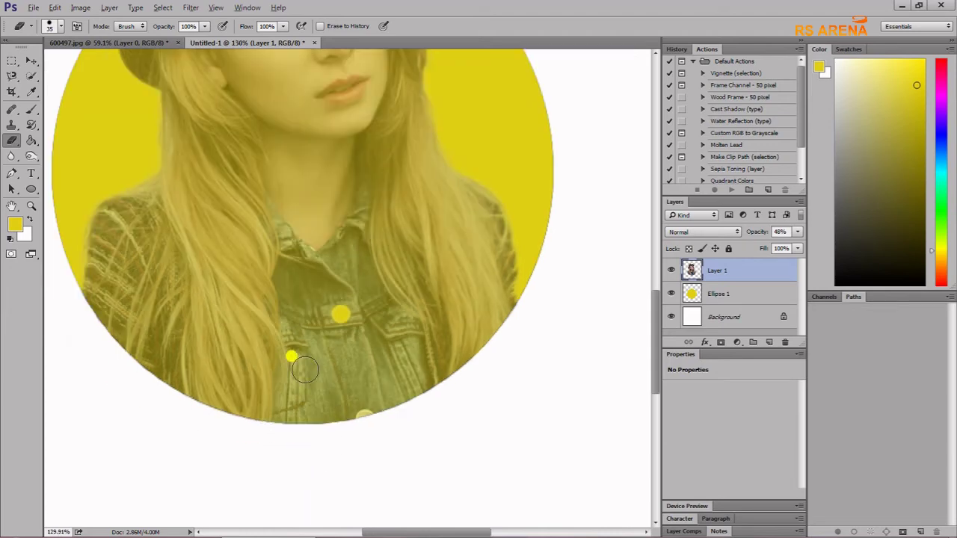
pyautogui.scroll(-1, 305, 369)
pyautogui.scroll(-1, 305, 370)
pyautogui.scroll(-1, 305, 370)
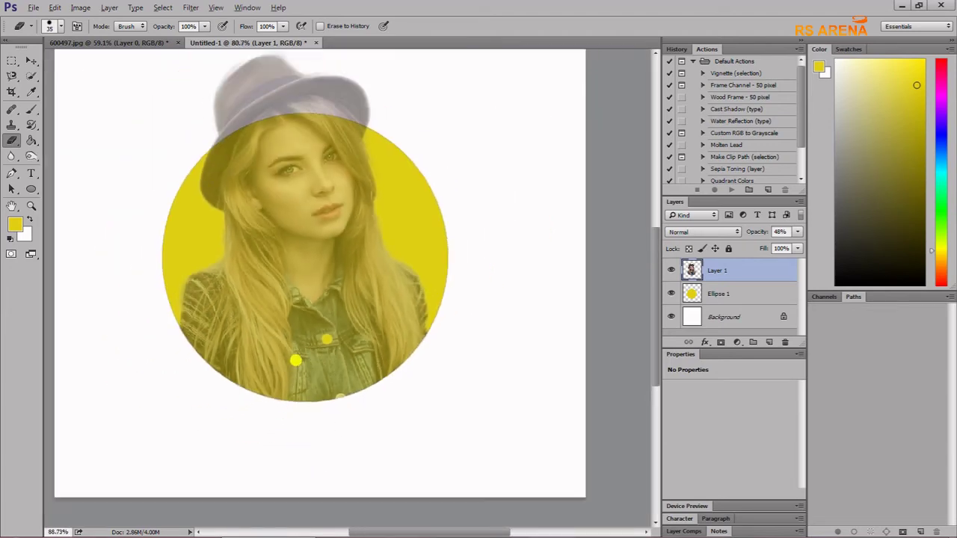
pyautogui.scroll(-1, 305, 369)
pyautogui.scroll(-2, 306, 370)
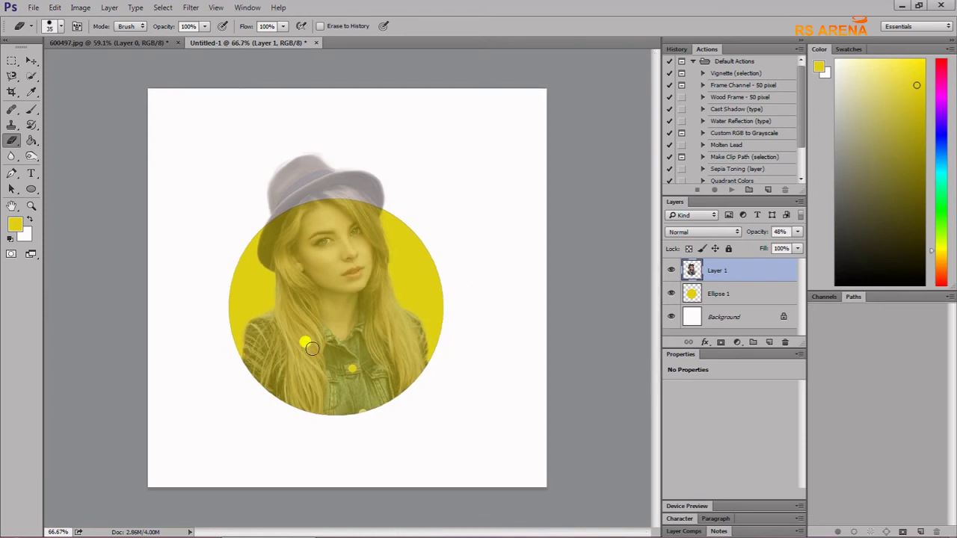
pyautogui.scroll(1, 323, 322)
pyautogui.scroll(1, 323, 323)
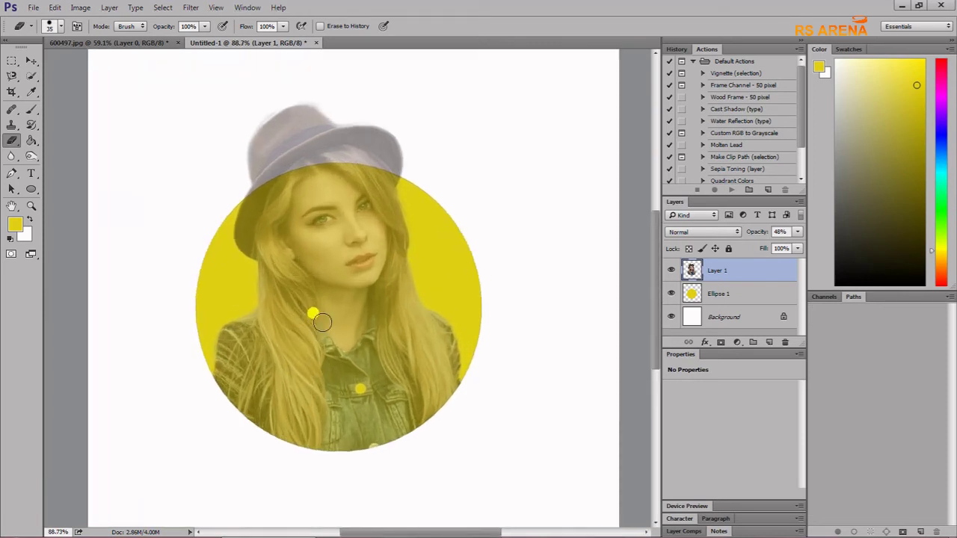
# - Set Layer 1's opacity back to 100% and review the edges around the hat
pyautogui.click(799, 232)
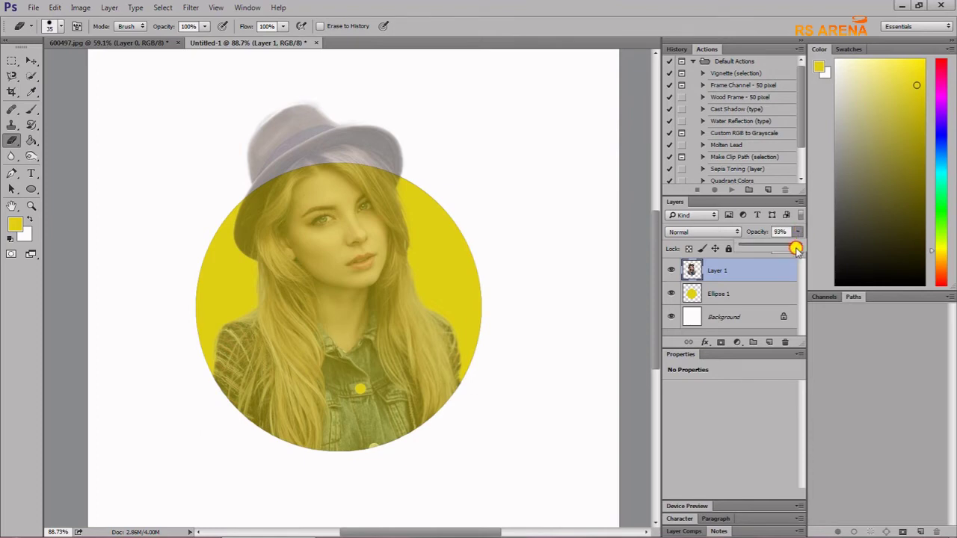
pyautogui.moveTo(795, 249); pyautogui.dragTo(802, 249)
pyautogui.click(338, 263)
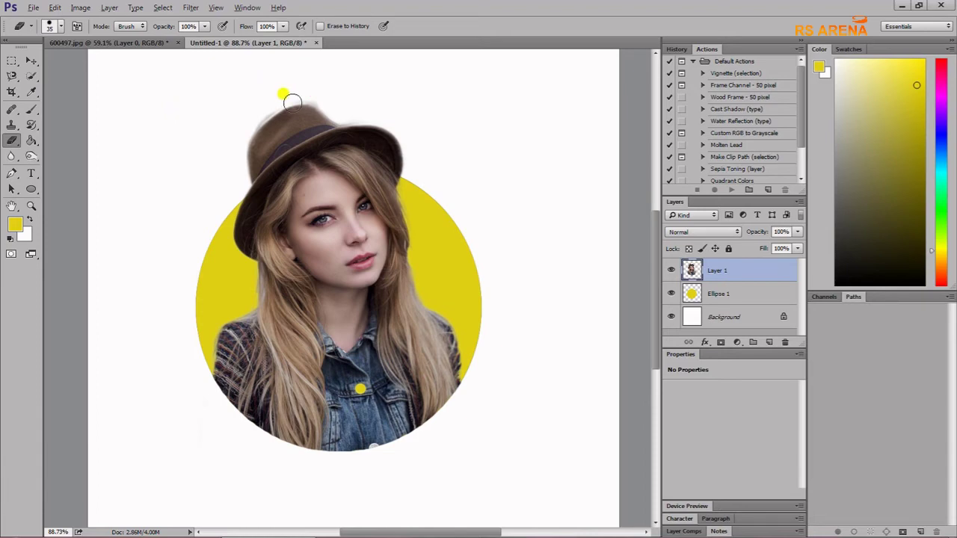
pyautogui.scroll(5, 286, 97)
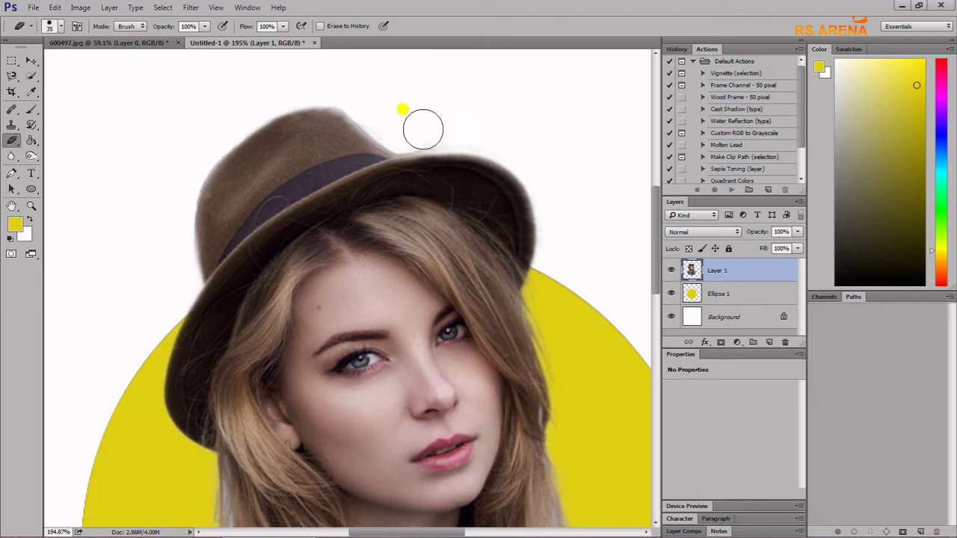
pyautogui.scroll(-5, 421, 255)
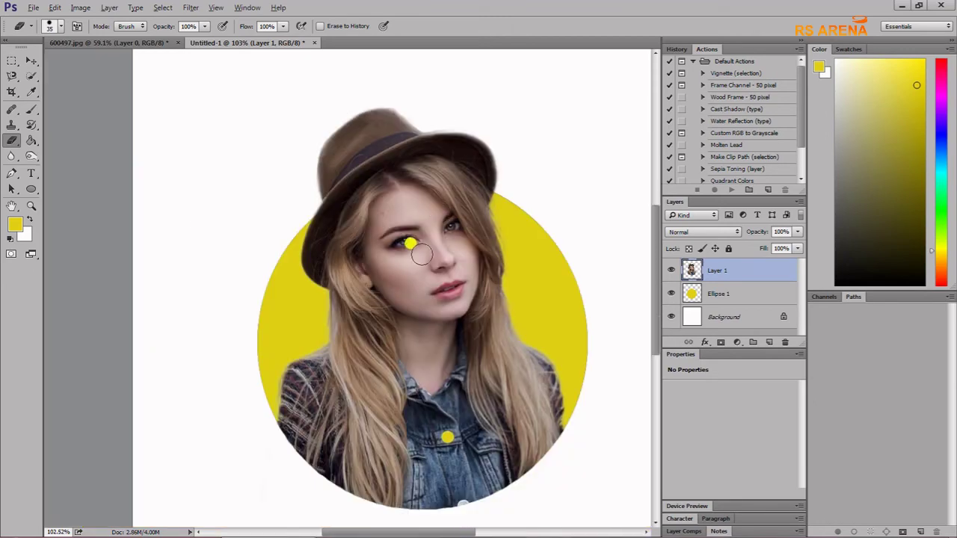
pyautogui.scroll(-2, 421, 255)
pyautogui.press('alt')
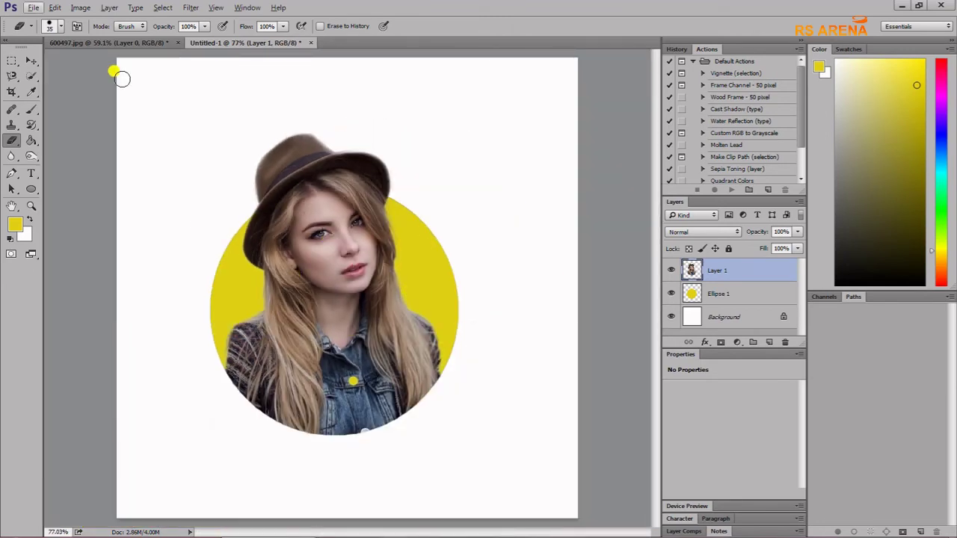
# - Run Filter Gallery > Artistic > Poster Edges on Layer 1 with 2/2/2 settings
pyautogui.click(191, 9)
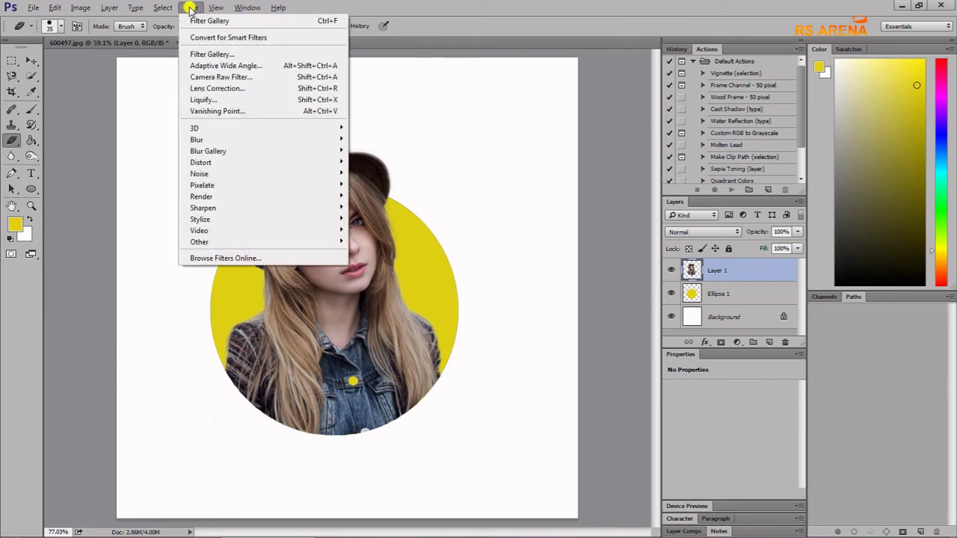
pyautogui.click(225, 55)
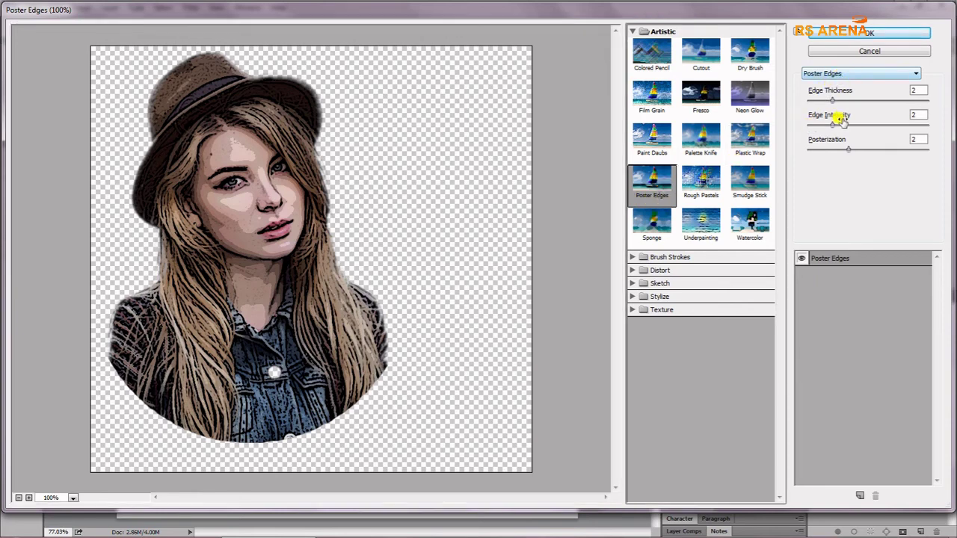
pyautogui.click(914, 113)
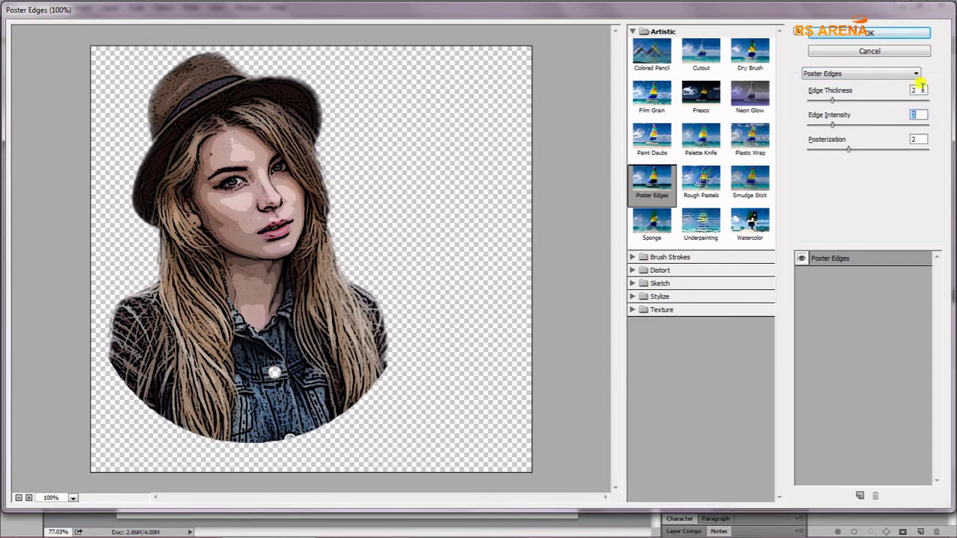
pyautogui.click(872, 35)
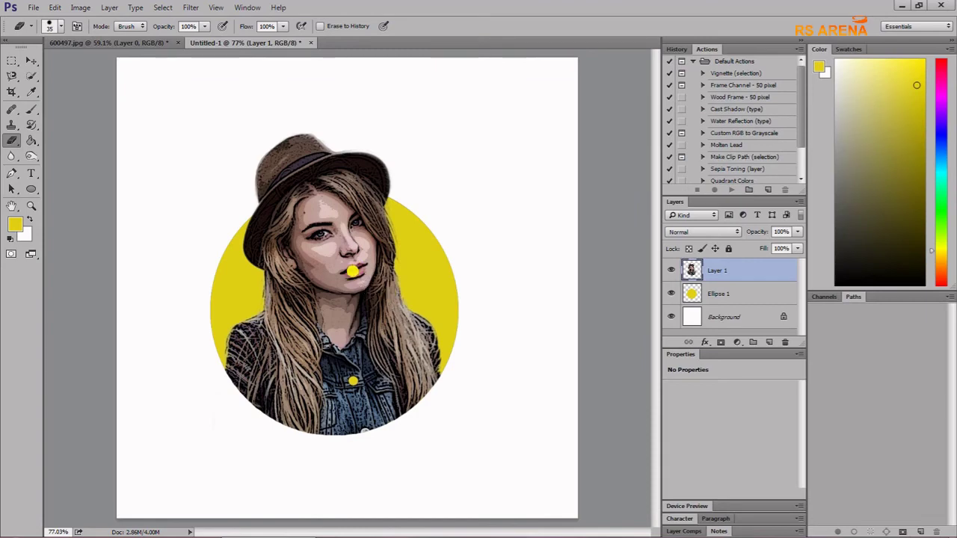
# - Sample the nose's pale skin tone #c0a3a1 as the foreground colour with the eyedropper
pyautogui.scroll(5, 344, 278)
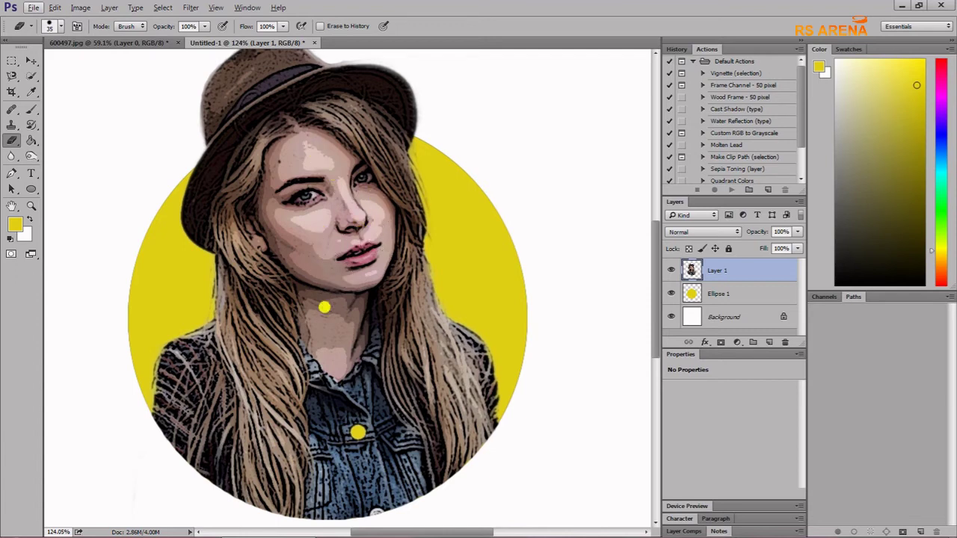
pyautogui.click(15, 224)
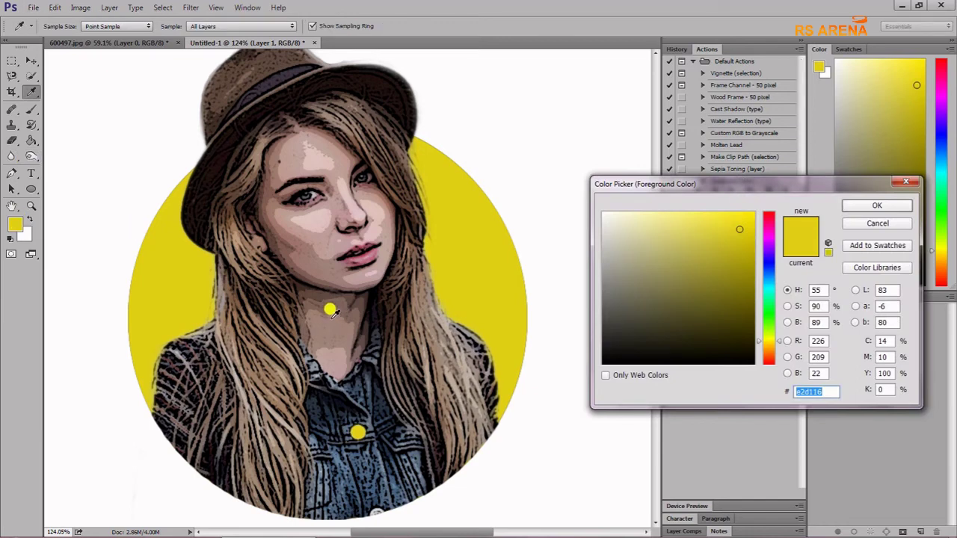
pyautogui.click(335, 239)
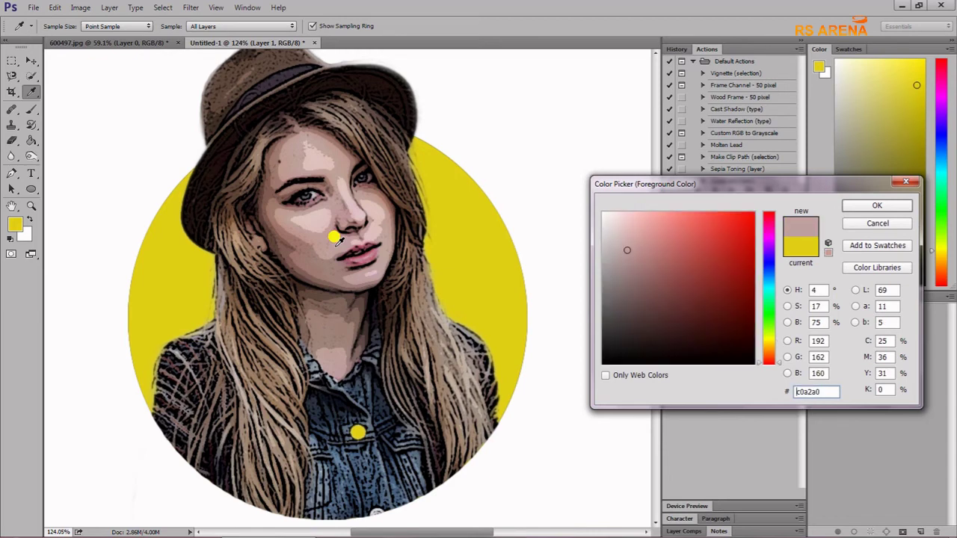
pyautogui.click(334, 321)
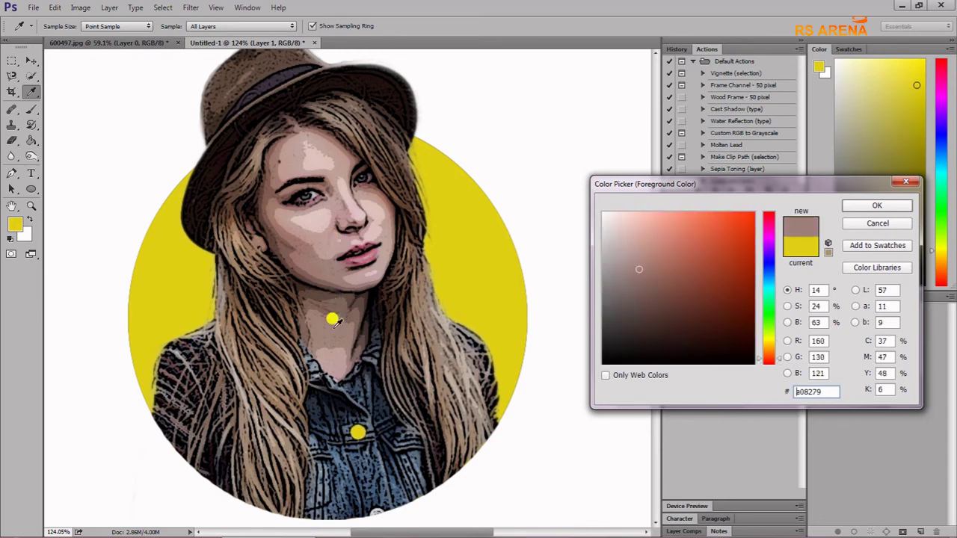
pyautogui.click(334, 231)
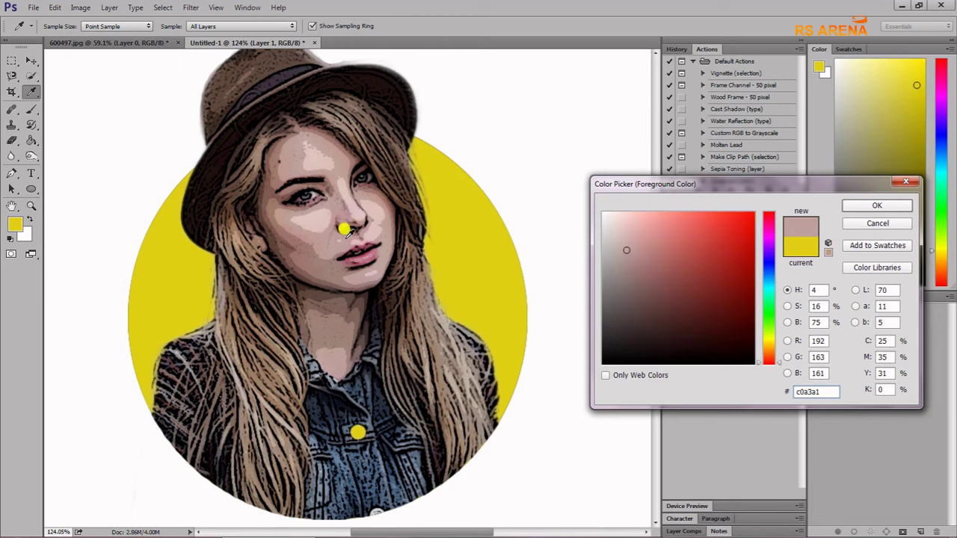
pyautogui.click(869, 207)
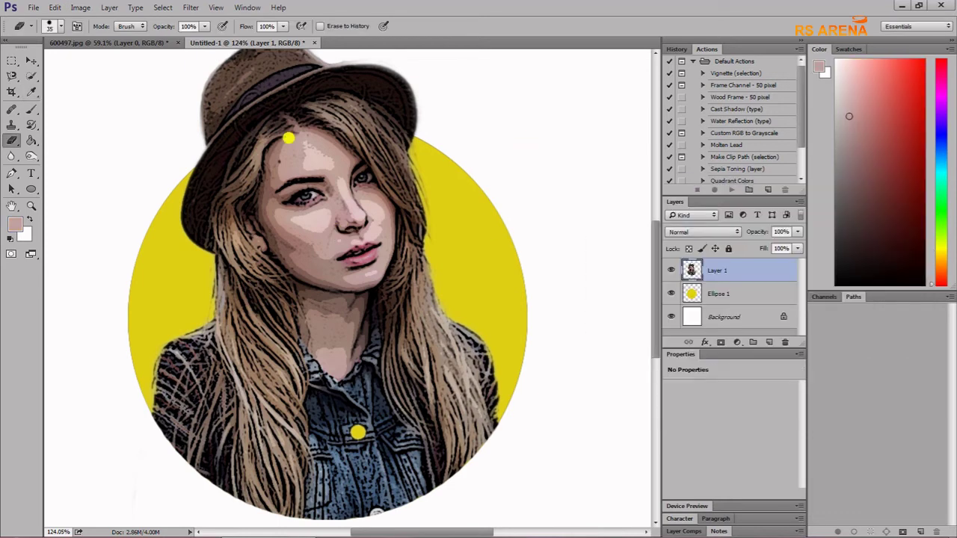
# - Select the Brush tool with a round brush tip
pyautogui.click(32, 111)
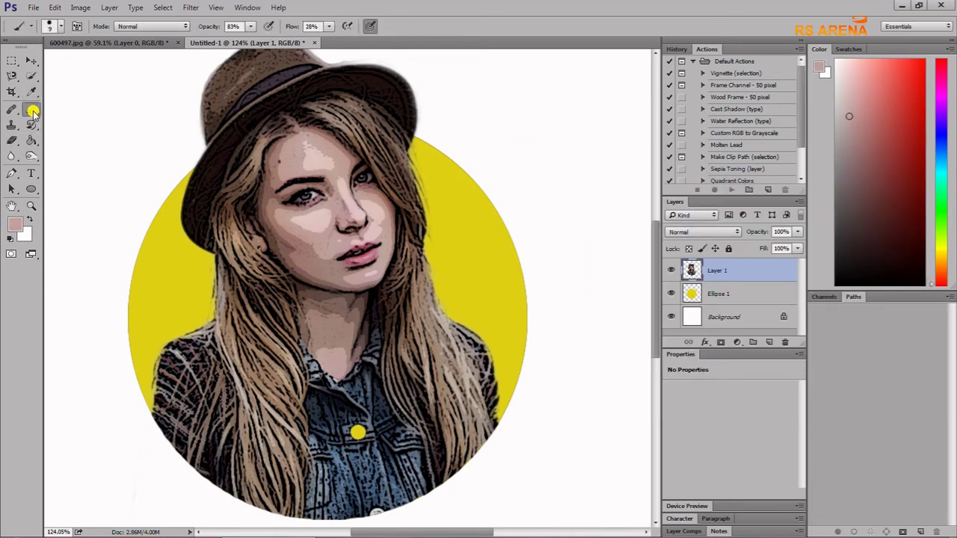
pyautogui.click(62, 28)
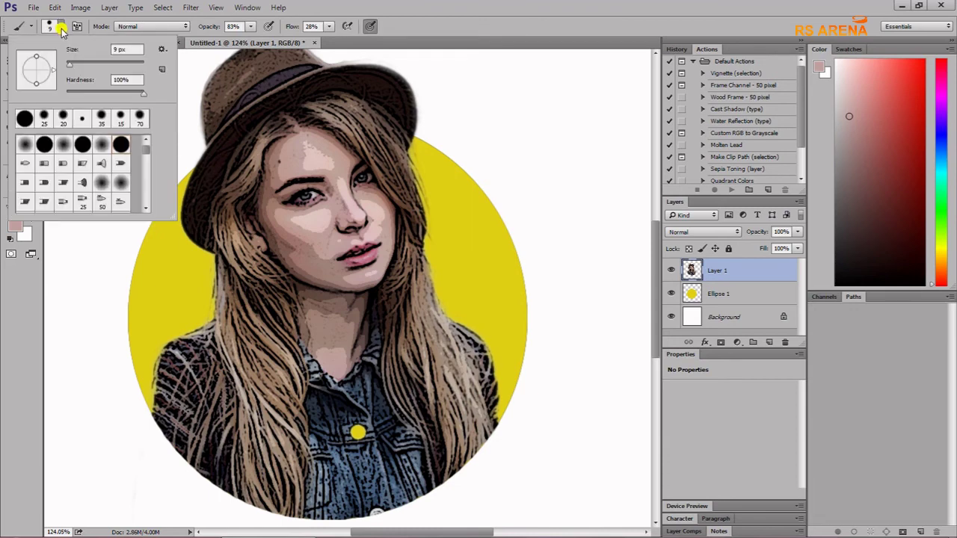
pyautogui.click(82, 146)
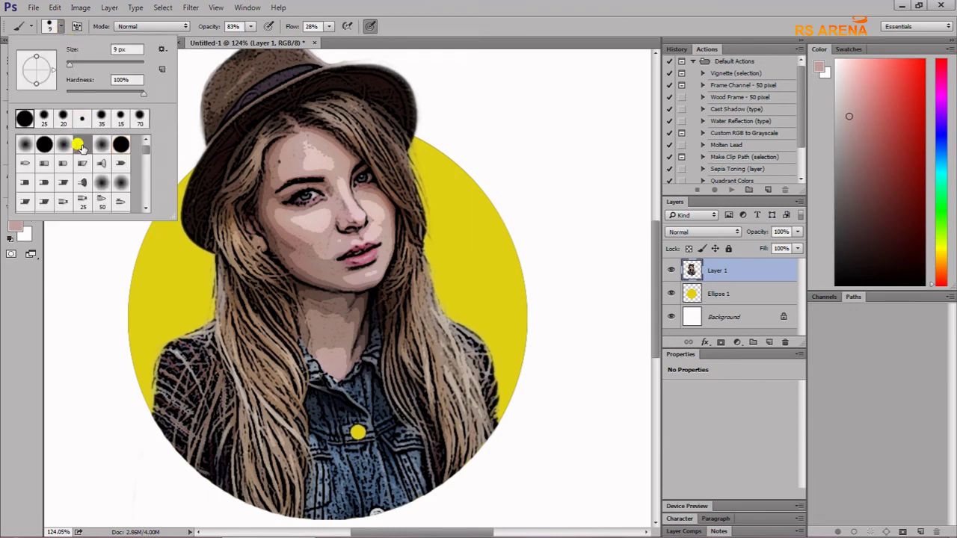
pyautogui.click(74, 249)
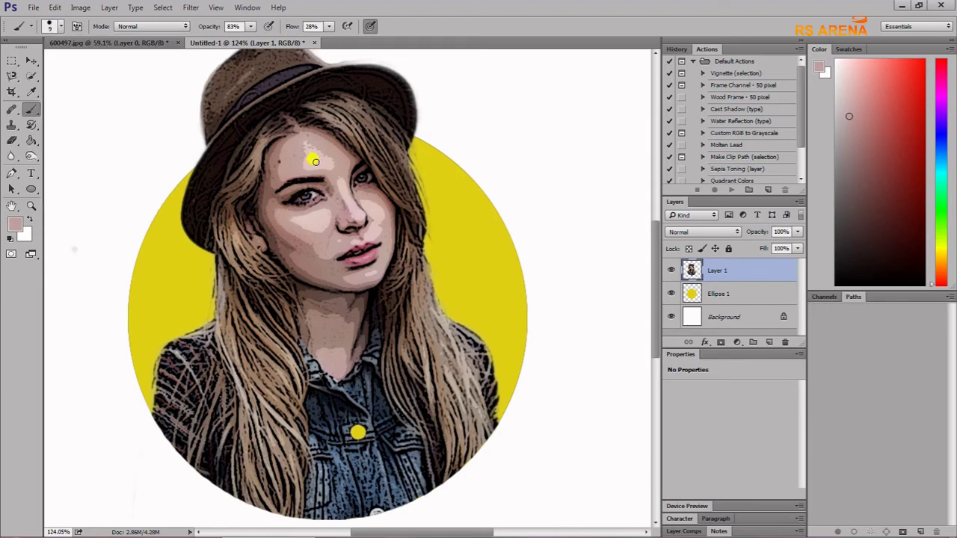
pyautogui.scroll(2, 318, 146)
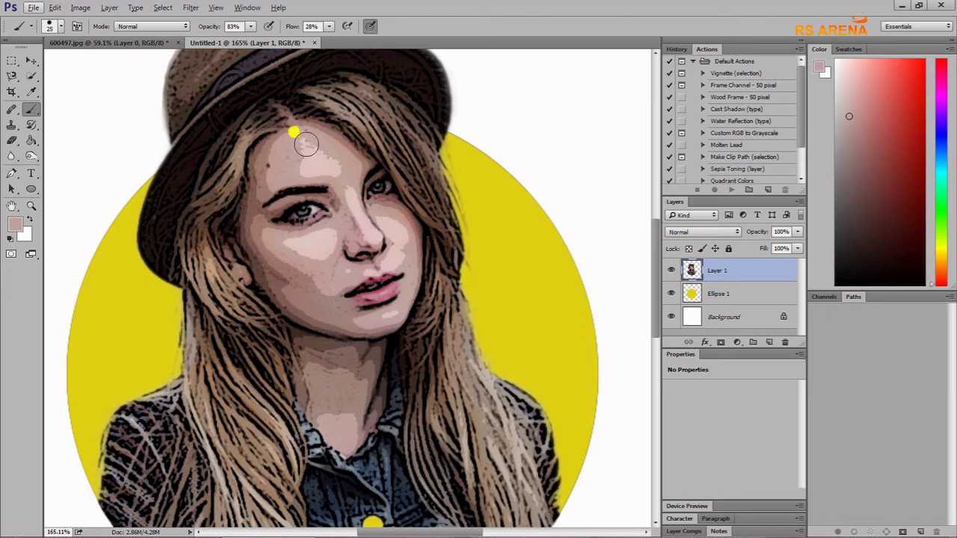
# - Paint skin tone at 91% opacity over the forehead, left hairline and nose bridge
pyautogui.moveTo(299, 143)
pyautogui.mouseDown()
pyautogui.moveTo(336, 168)
pyautogui.moveTo(320, 157)
pyautogui.mouseUp()
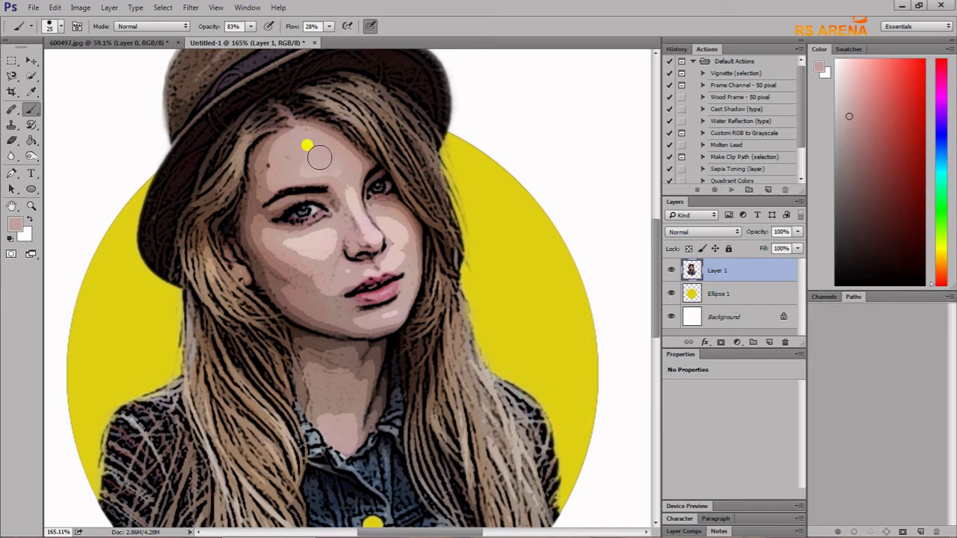
pyautogui.click(251, 26)
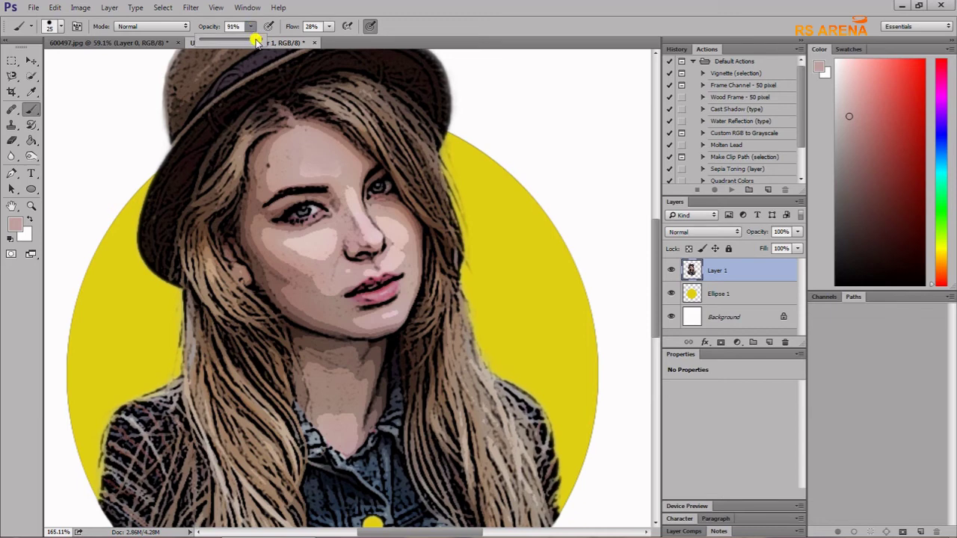
pyautogui.click(309, 150)
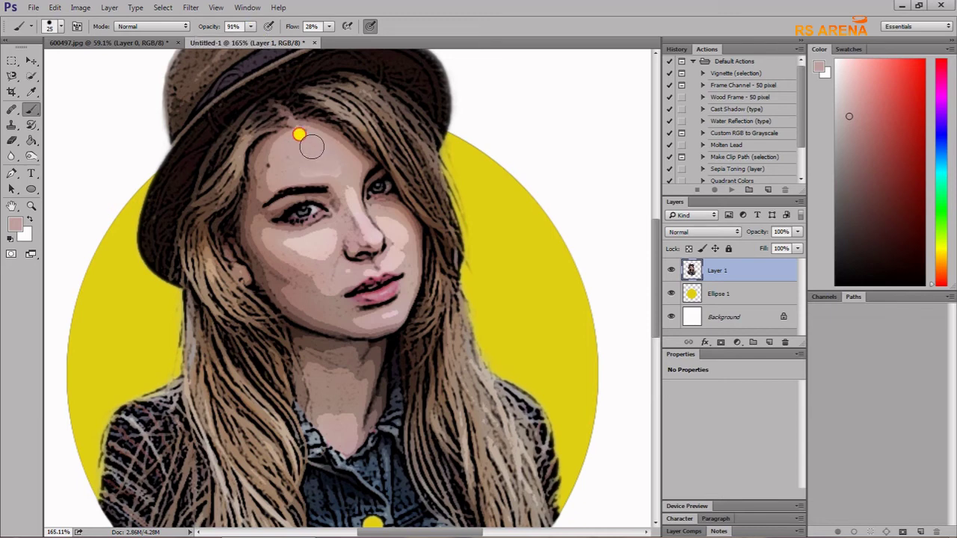
pyautogui.moveTo(288, 155); pyautogui.dragTo(296, 152)
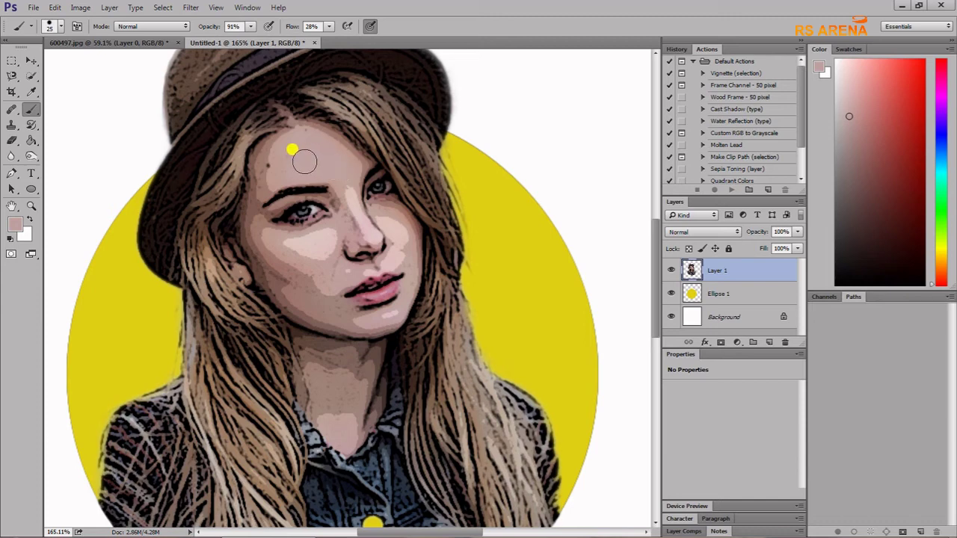
pyautogui.press('[')
pyautogui.moveTo(287, 135)
pyautogui.mouseDown()
pyautogui.moveTo(246, 237)
pyautogui.moveTo(323, 247)
pyautogui.moveTo(293, 310)
pyautogui.moveTo(372, 323)
pyautogui.mouseUp()
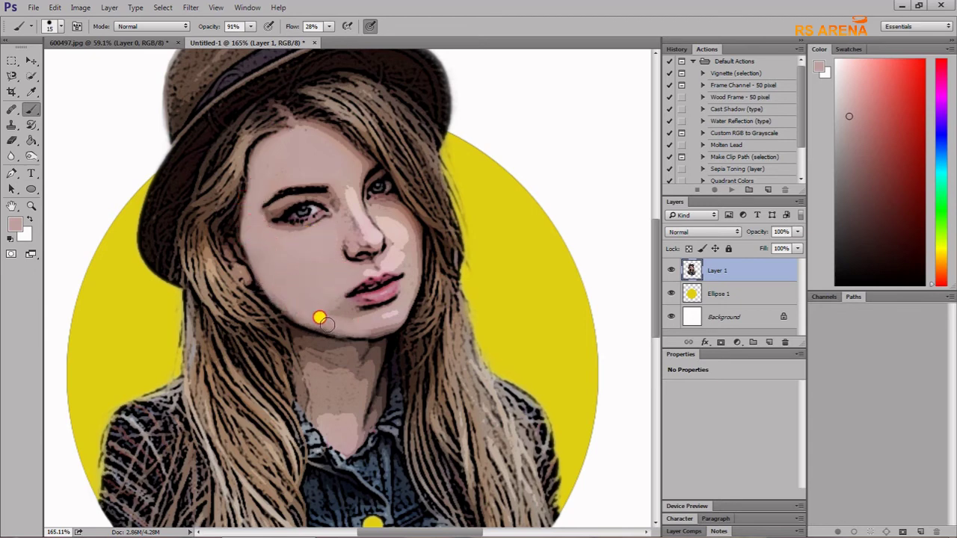
pyautogui.moveTo(290, 128); pyautogui.dragTo(362, 222)
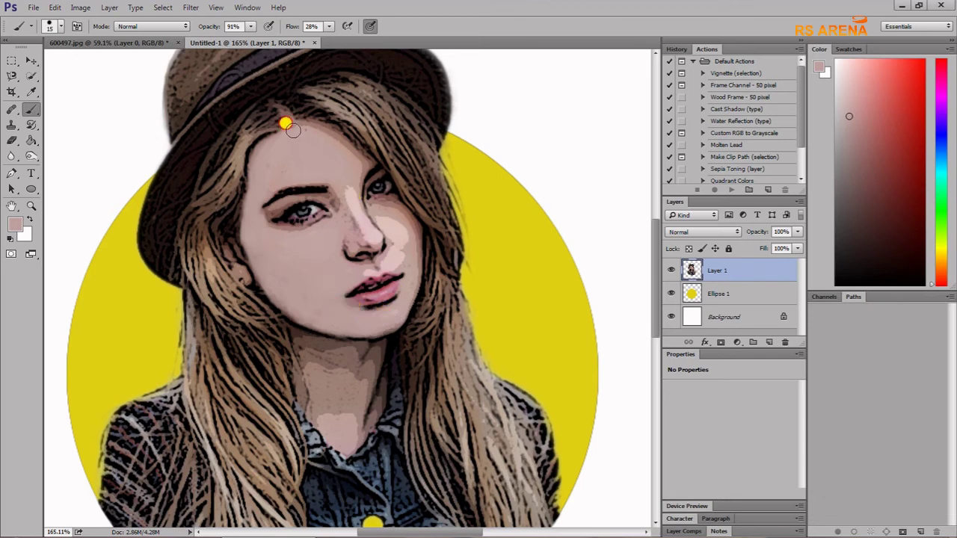
# - With brush sizes 10 down to 4, cover the nose highlight, left eyebrow and inner eye corner
pyautogui.press('[')
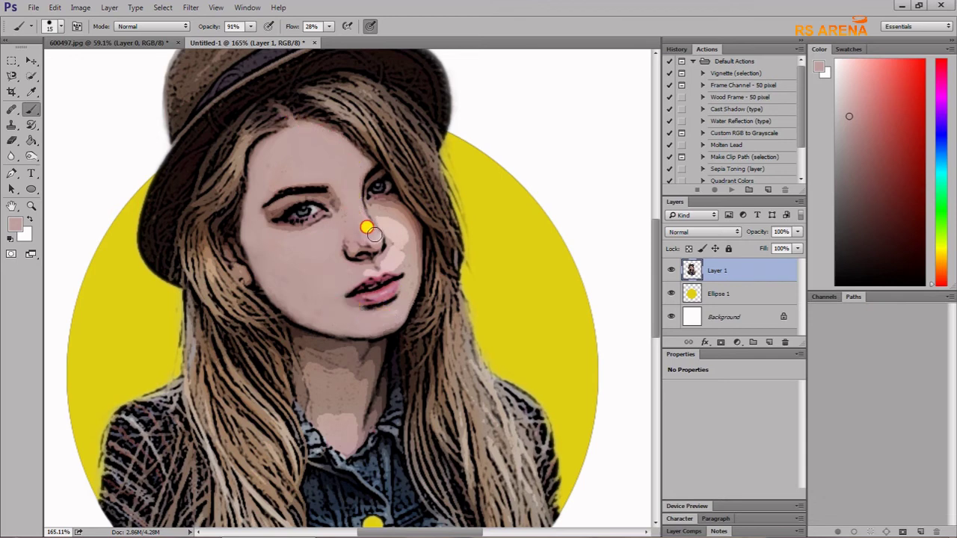
pyautogui.moveTo(362, 222)
pyautogui.mouseDown()
pyautogui.moveTo(394, 239)
pyautogui.moveTo(363, 266)
pyautogui.moveTo(389, 249)
pyautogui.mouseUp()
pyautogui.press('[')
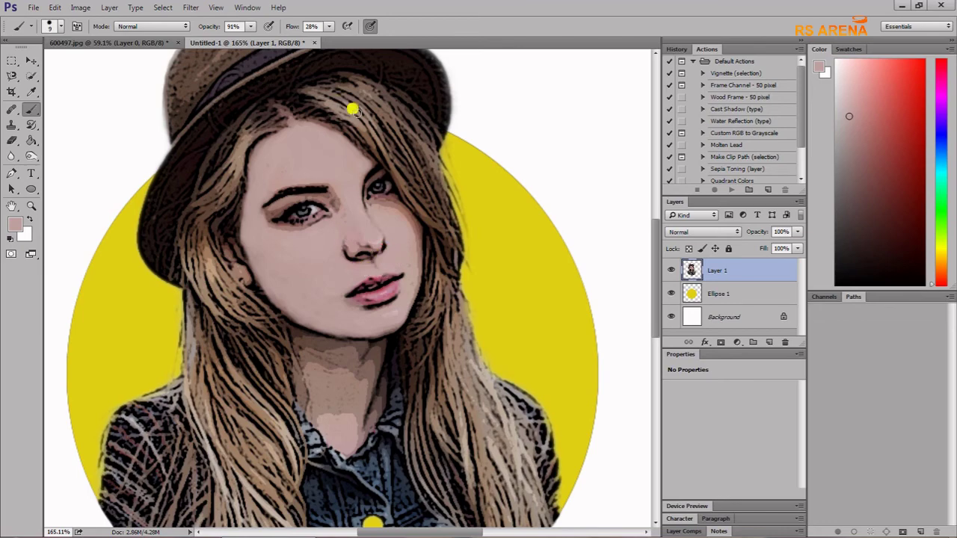
pyautogui.scroll(2, 328, 197)
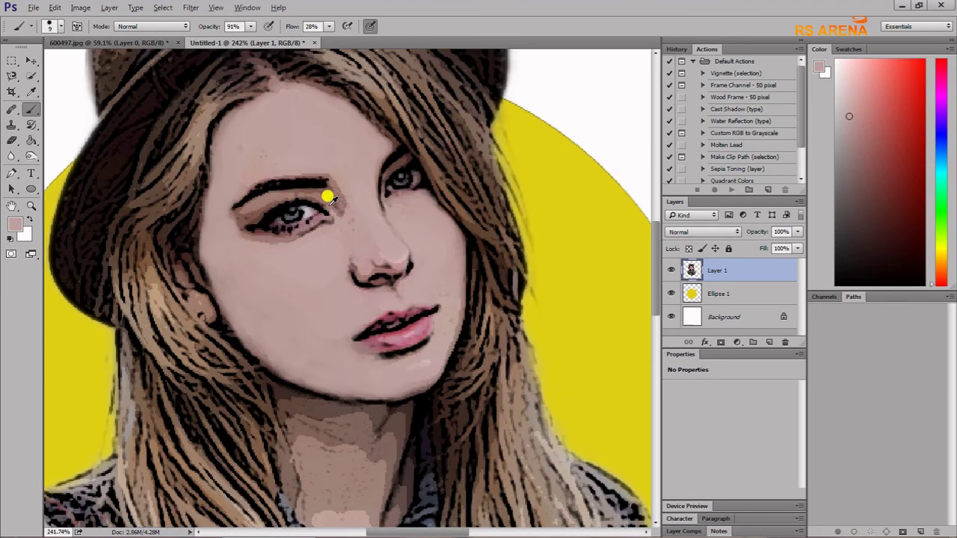
pyautogui.press('[')
pyautogui.press('[')
pyautogui.moveTo(310, 187)
pyautogui.mouseDown()
pyautogui.moveTo(231, 214)
pyautogui.moveTo(261, 231)
pyautogui.moveTo(326, 221)
pyautogui.mouseUp()
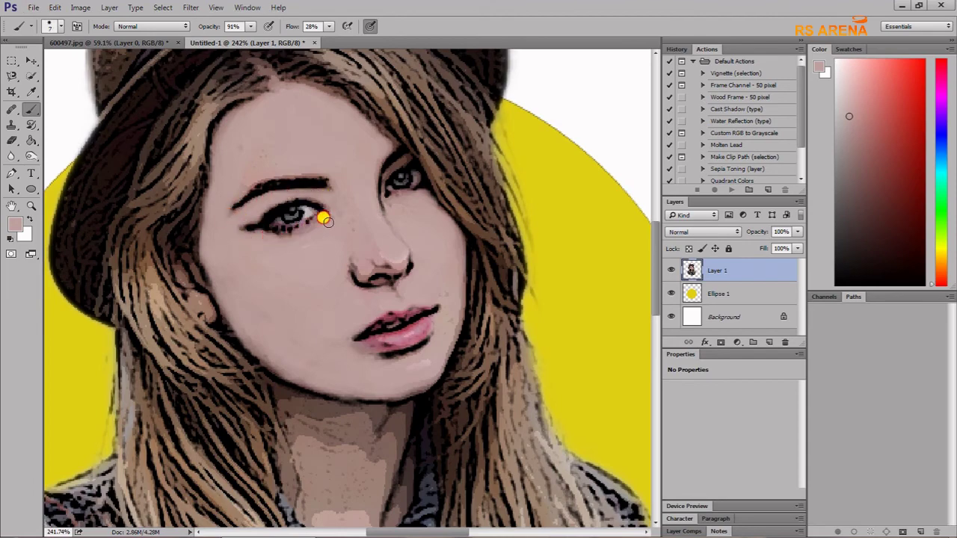
pyautogui.press('[')
pyautogui.press('[')
pyautogui.press('[')
pyautogui.moveTo(385, 166); pyautogui.dragTo(391, 196)
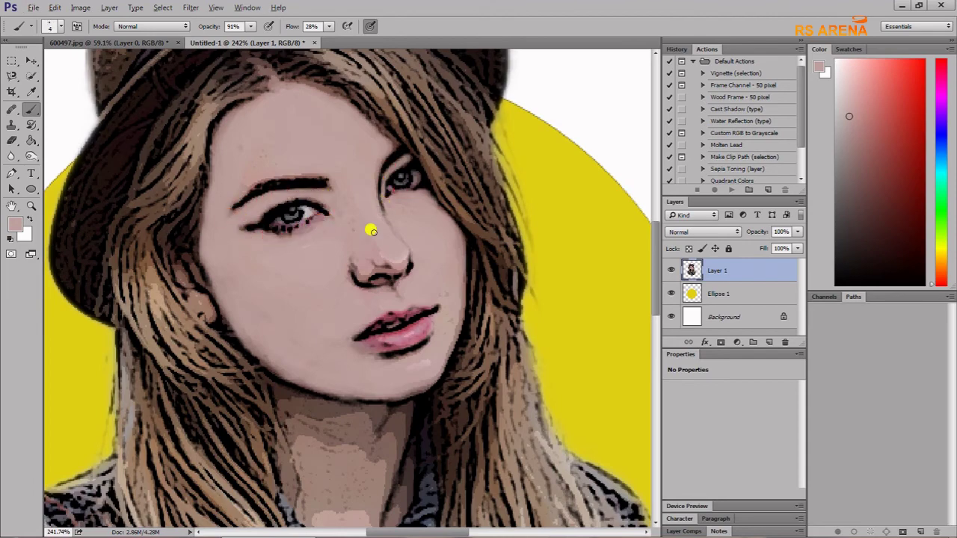
pyautogui.scroll(-3, 371, 231)
pyautogui.scroll(2, 354, 305)
# - Paint skin tone over the chin line and neck at sizes 7 and 20, then zoom out
pyautogui.press(']')
pyautogui.press(']')
pyautogui.press(']')
pyautogui.moveTo(322, 274)
pyautogui.mouseDown()
pyautogui.moveTo(406, 288)
pyautogui.moveTo(417, 308)
pyautogui.moveTo(407, 403)
pyautogui.mouseUp()
pyautogui.moveTo(327, 309); pyautogui.dragTo(340, 366)
pyautogui.press(']')
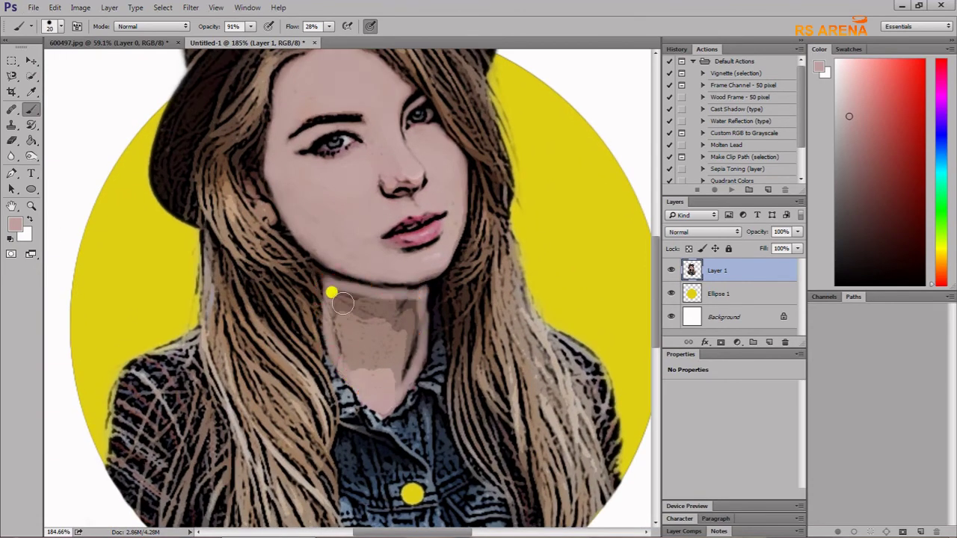
pyautogui.moveTo(331, 289)
pyautogui.mouseDown()
pyautogui.moveTo(372, 306)
pyautogui.moveTo(395, 294)
pyautogui.moveTo(340, 300)
pyautogui.moveTo(411, 341)
pyautogui.moveTo(410, 305)
pyautogui.moveTo(359, 346)
pyautogui.moveTo(413, 359)
pyautogui.mouseUp()
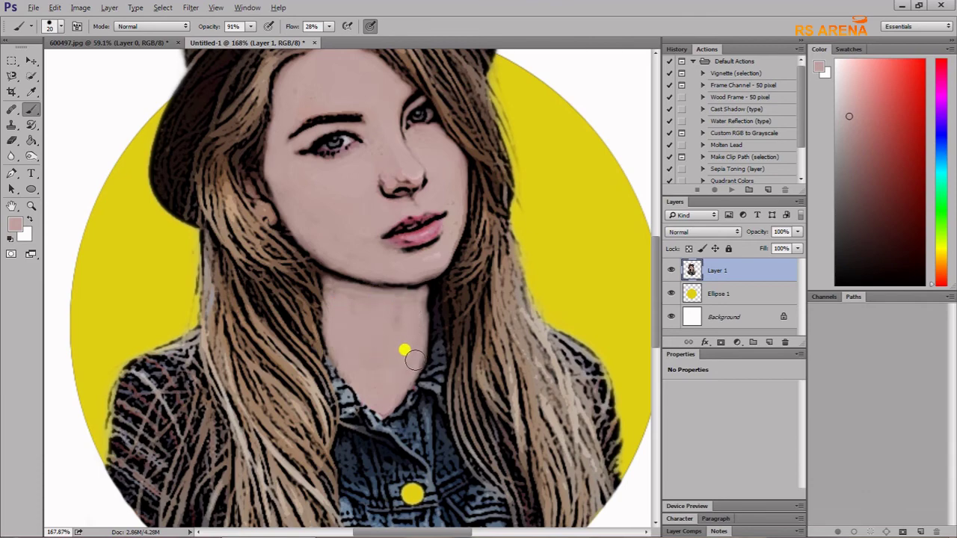
pyautogui.scroll(-2, 413, 360)
pyautogui.scroll(-1, 415, 352)
pyautogui.scroll(-1, 415, 349)
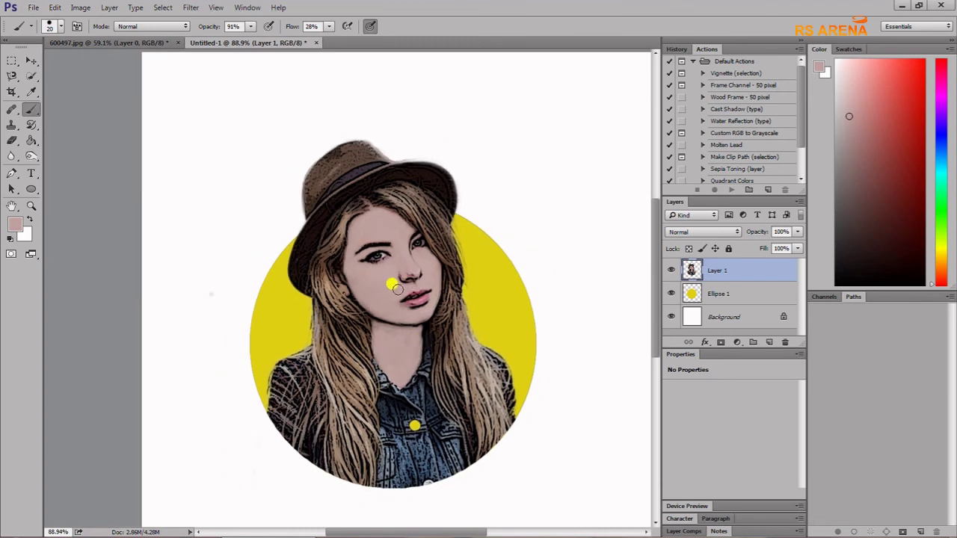
# - Apply Brightness/Contrast to the portrait with Brightness 5 and Contrast about 37
pyautogui.click(83, 9)
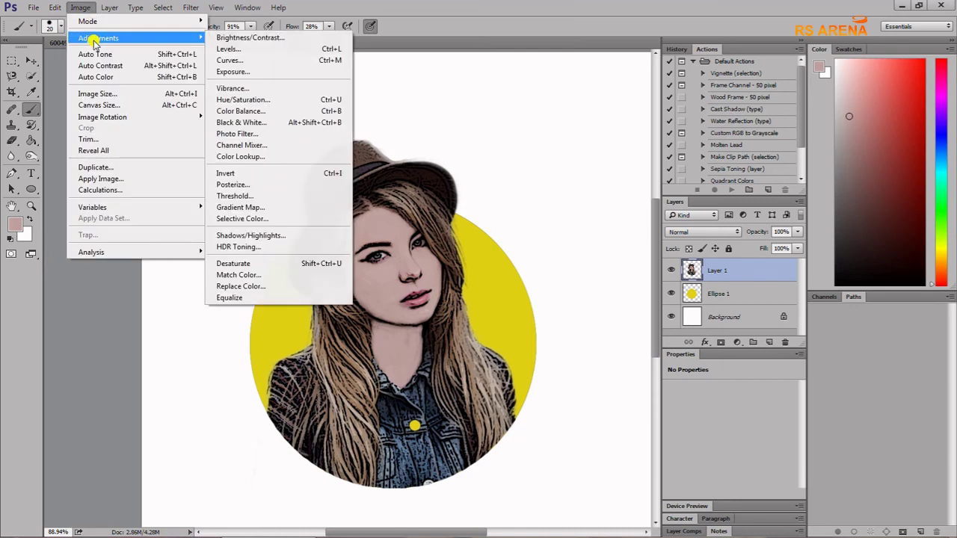
pyautogui.moveTo(98, 38)
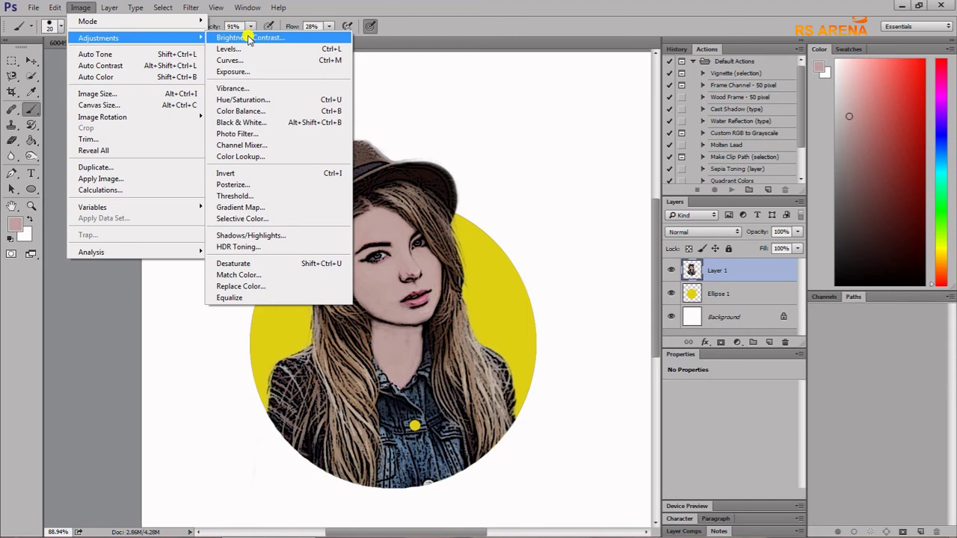
pyautogui.click(249, 39)
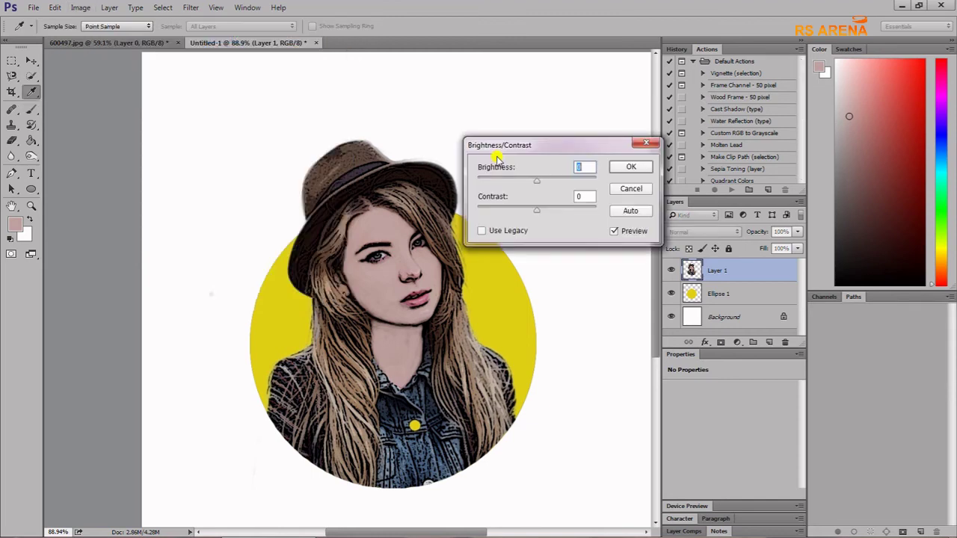
pyautogui.moveTo(539, 212); pyautogui.dragTo(574, 213)
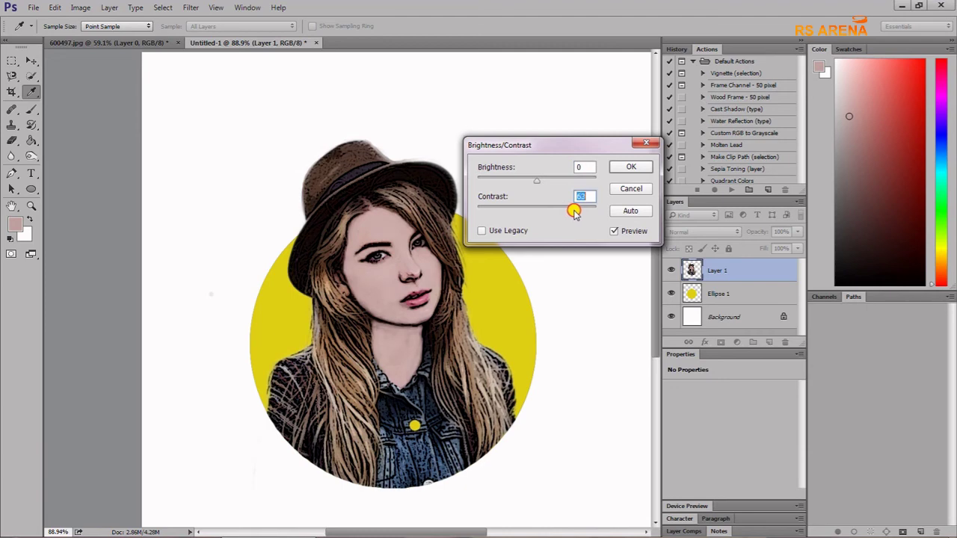
pyautogui.moveTo(581, 211)
pyautogui.mouseDown()
pyautogui.moveTo(589, 212)
pyautogui.moveTo(559, 214)
pyautogui.mouseUp()
pyautogui.moveTo(535, 184)
pyautogui.mouseDown()
pyautogui.moveTo(574, 193)
pyautogui.moveTo(537, 192)
pyautogui.mouseUp()
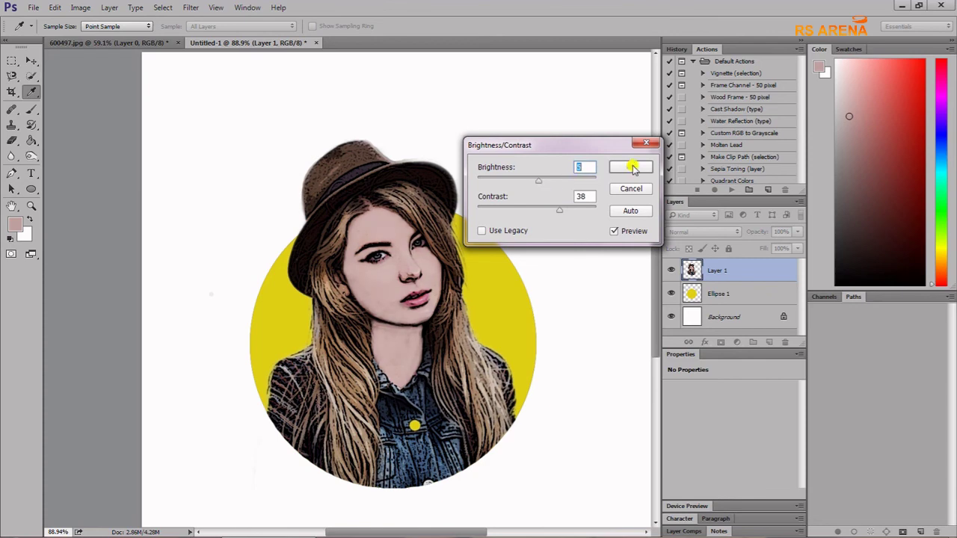
pyautogui.moveTo(565, 212); pyautogui.dragTo(559, 210)
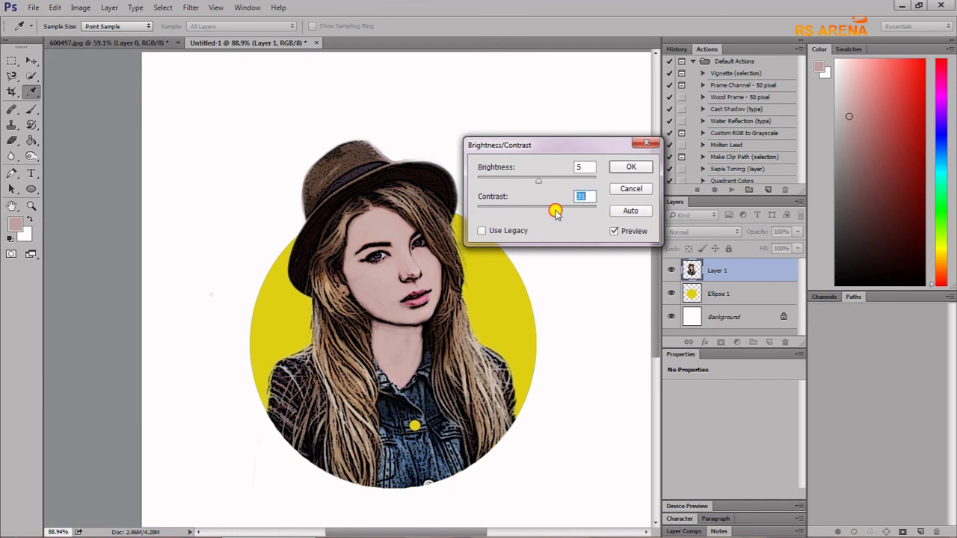
pyautogui.click(620, 169)
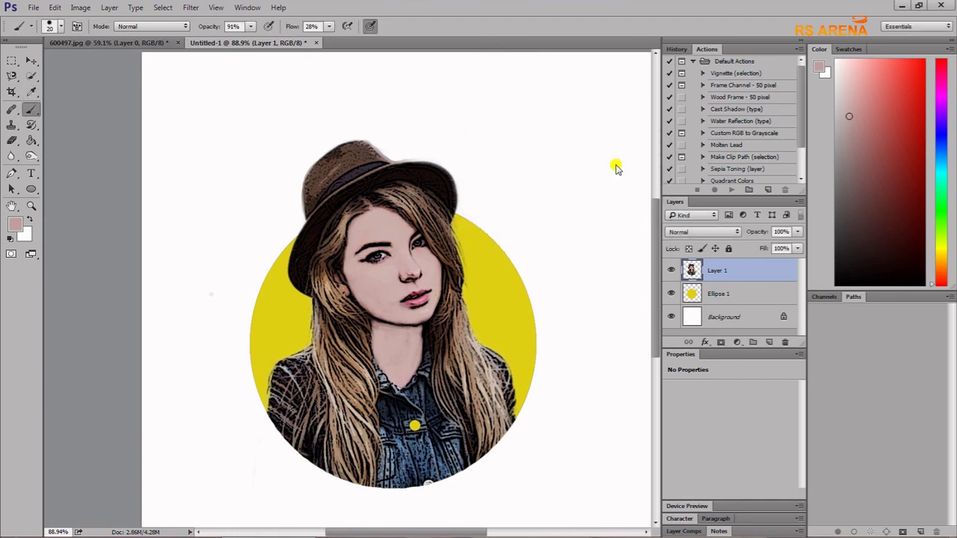
pyautogui.click(79, 7)
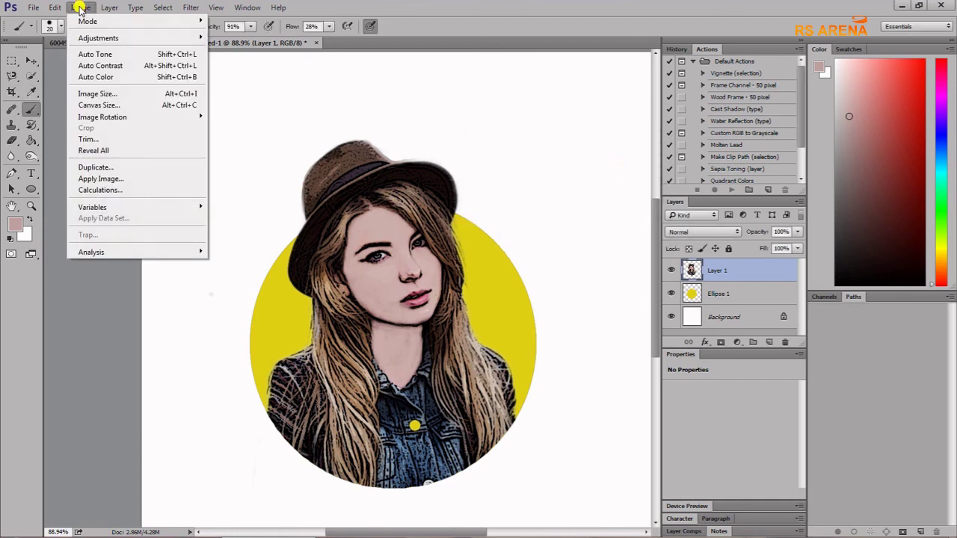
pyautogui.moveTo(98, 38)
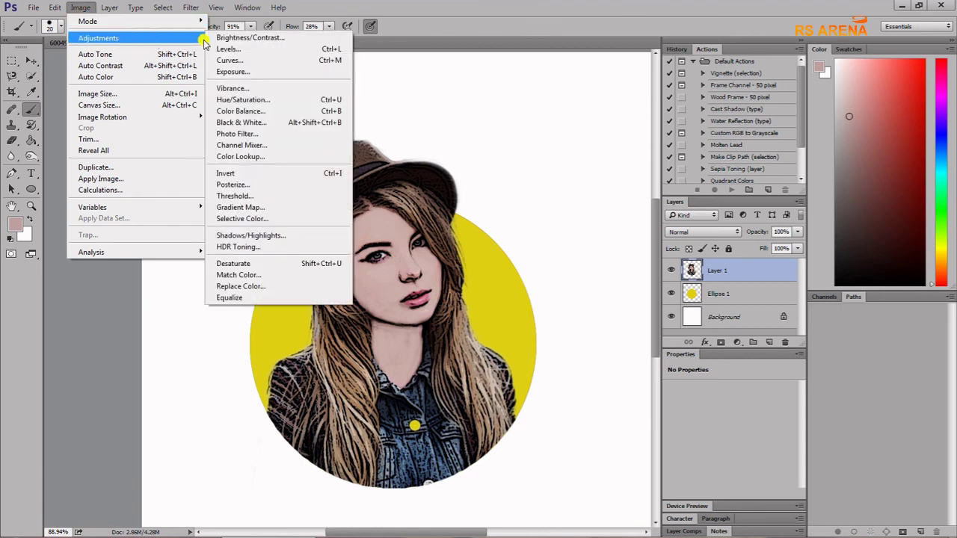
# - Set Selective Color Reds to Cyan -65, Magenta +9, Yellow -18, Black +20 and apply
pyautogui.click(258, 218)
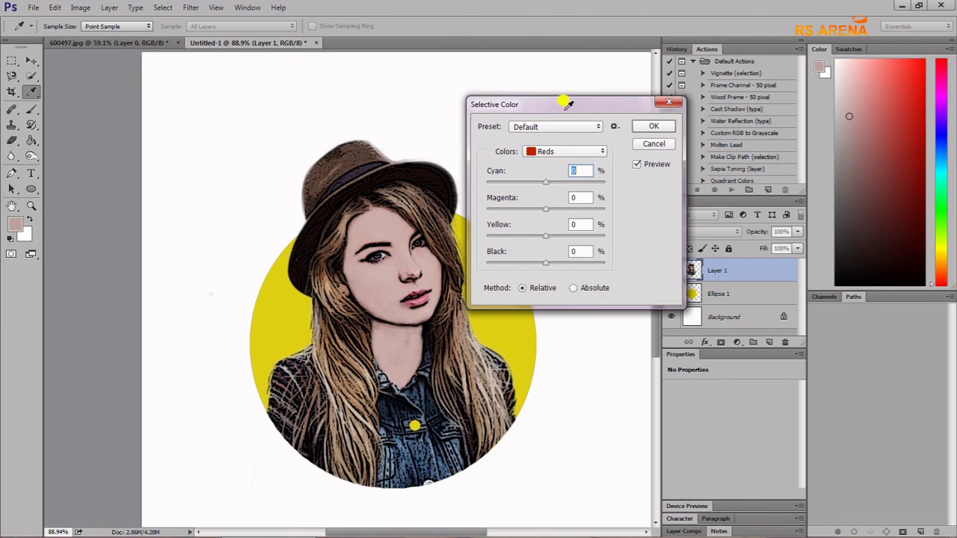
pyautogui.moveTo(566, 109); pyautogui.dragTo(644, 122)
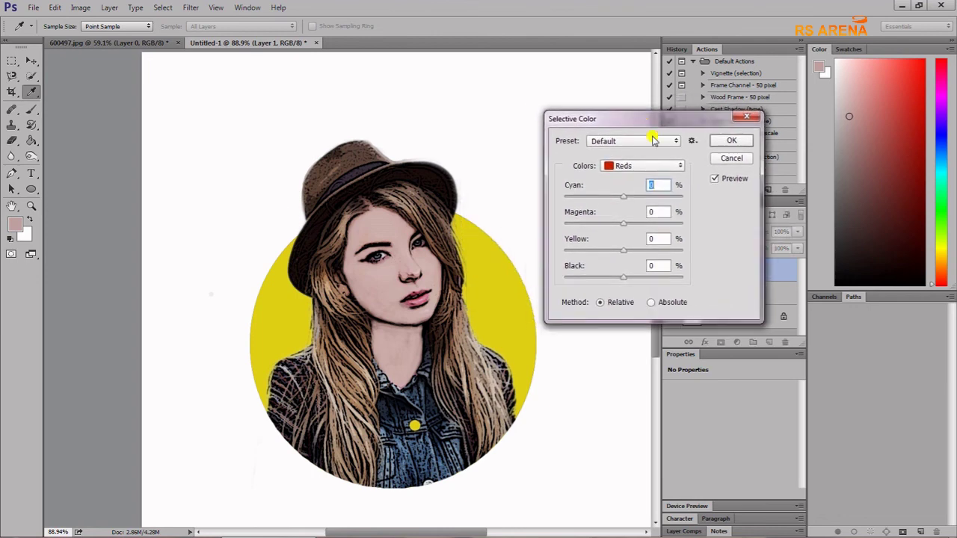
pyautogui.moveTo(626, 199)
pyautogui.mouseDown()
pyautogui.moveTo(582, 201)
pyautogui.moveTo(655, 214)
pyautogui.moveTo(580, 211)
pyautogui.moveTo(639, 228)
pyautogui.moveTo(601, 252)
pyautogui.moveTo(667, 255)
pyautogui.moveTo(604, 255)
pyautogui.moveTo(677, 273)
pyautogui.moveTo(635, 283)
pyautogui.mouseUp()
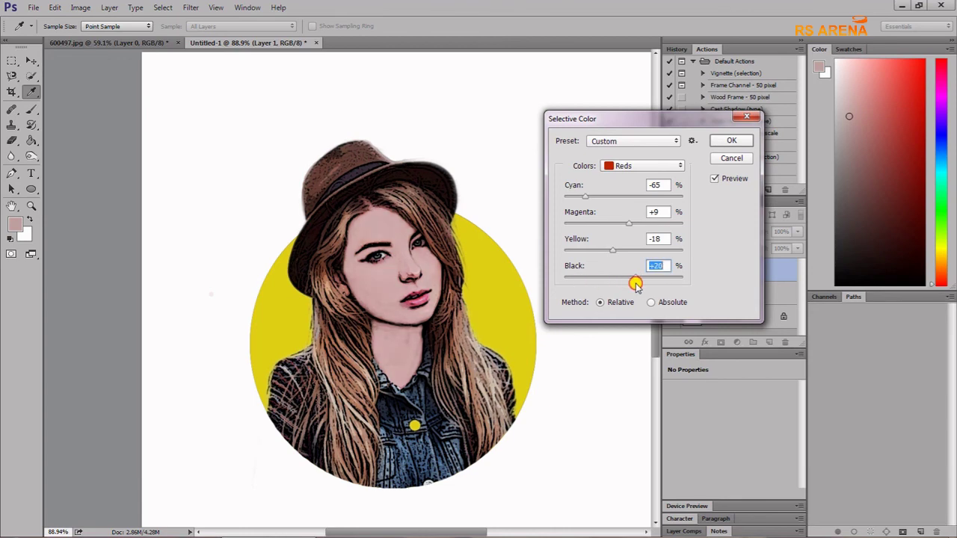
pyautogui.click(729, 143)
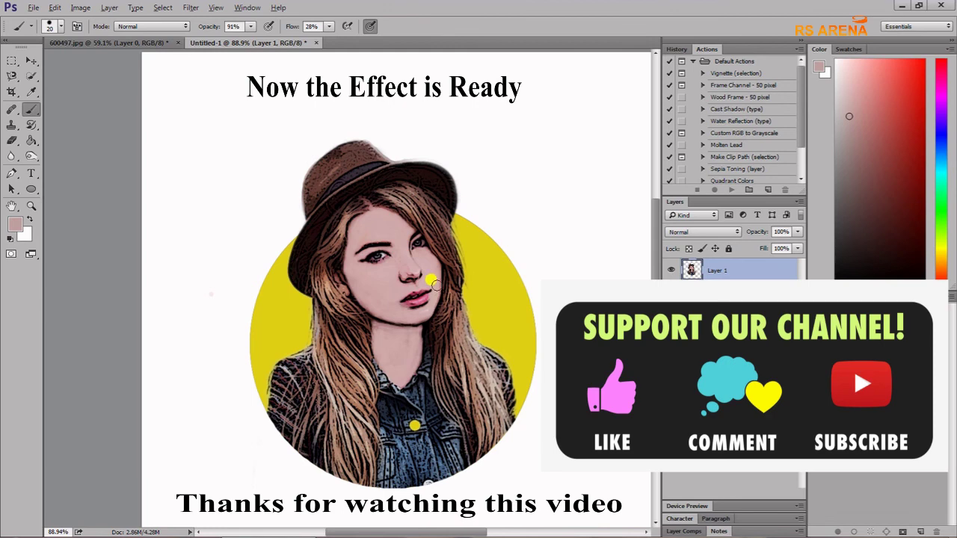
pyautogui.scroll(-1, 431, 281)
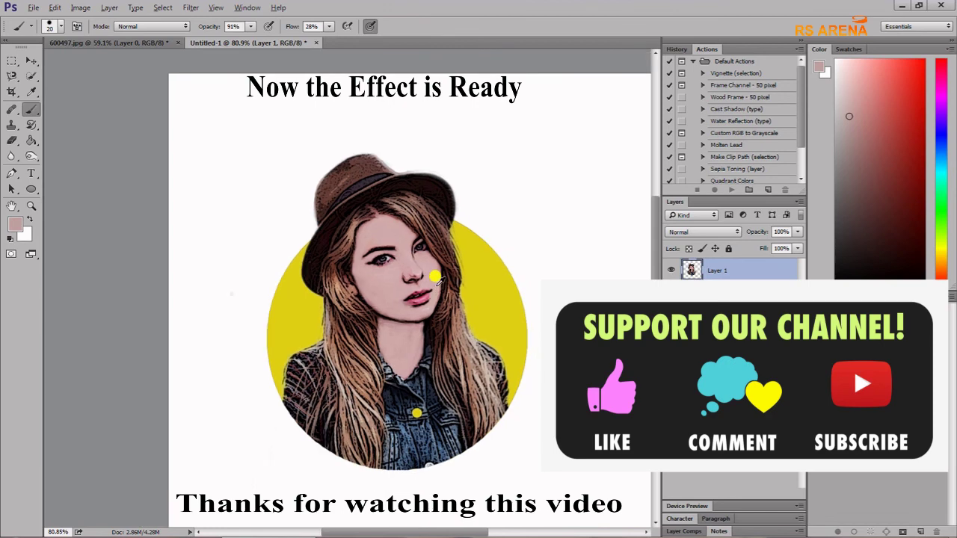
pyautogui.scroll(-1, 435, 277)
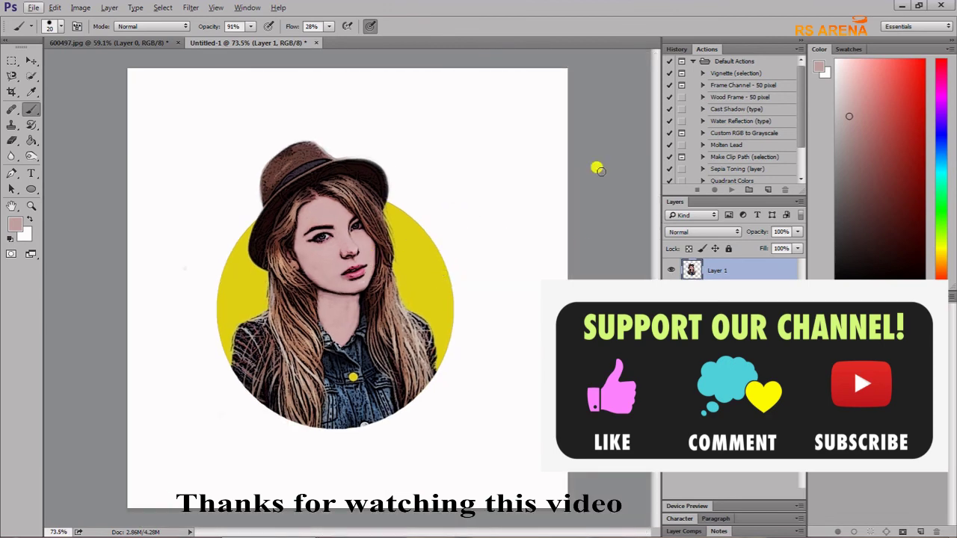